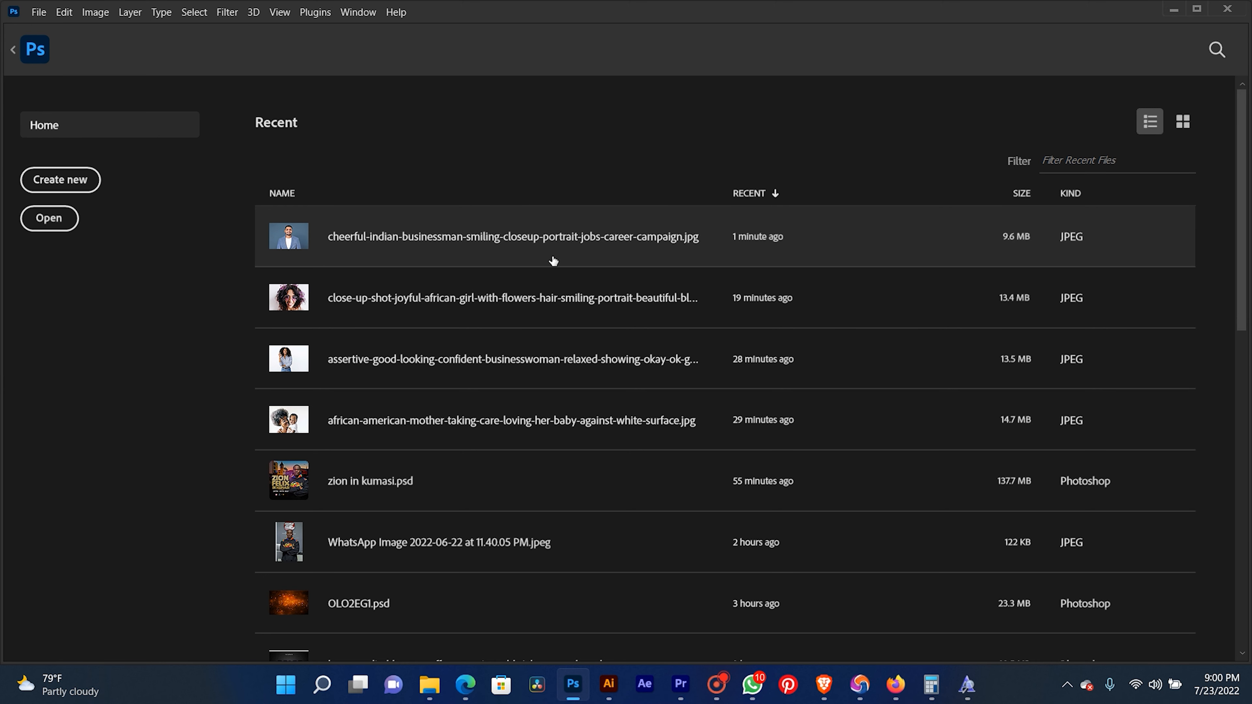
- Open the recent image cheerful-indian-businessman-smiling-closeup-portrait-jobs-career-campaign.jpg
{"action": "left_click", "coordinate": [551, 256]}
{"action": "scroll", "coordinate": [507, 316], "scroll_direction": "down", "scroll_amount": 3}
{"action": "scroll", "coordinate": [487, 351], "scroll_direction": "up", "scroll_amount": 5}
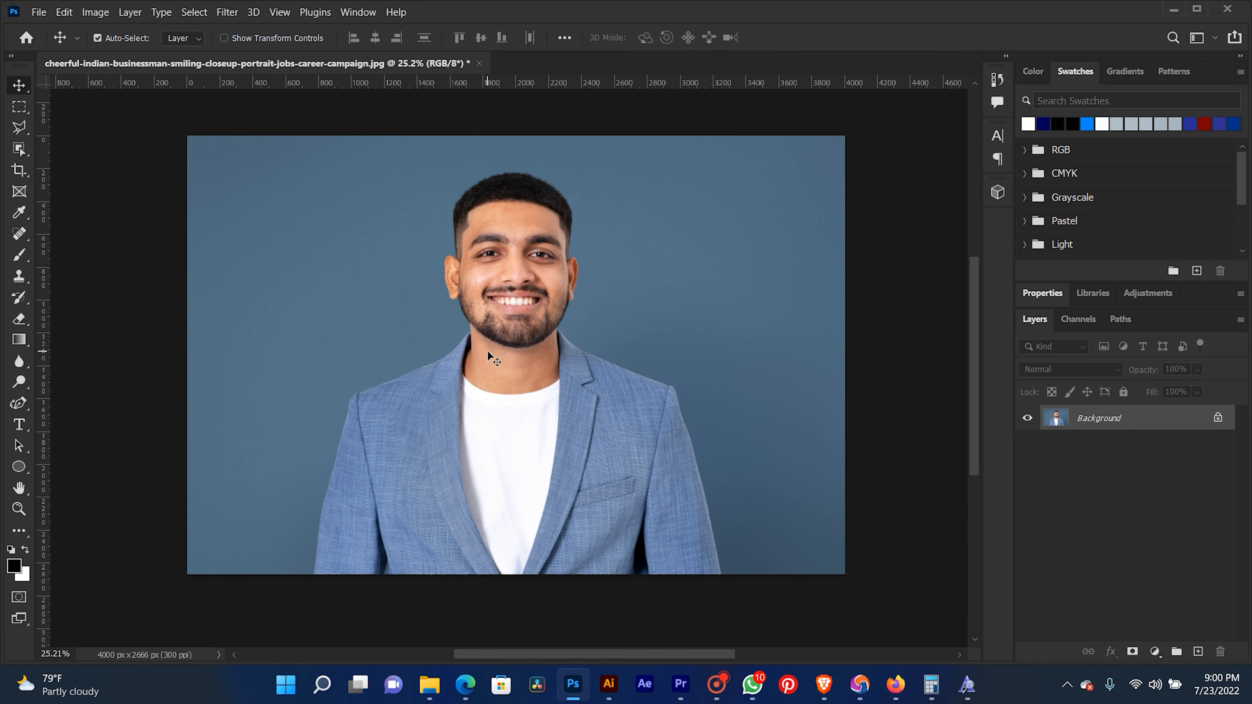
- Examine the skin and facial detail of the man's portrait up close and at full view
{"action": "key", "text": "space"}
{"action": "left_click_drag", "start_coordinate": [511, 245], "coordinate": [507, 267]}
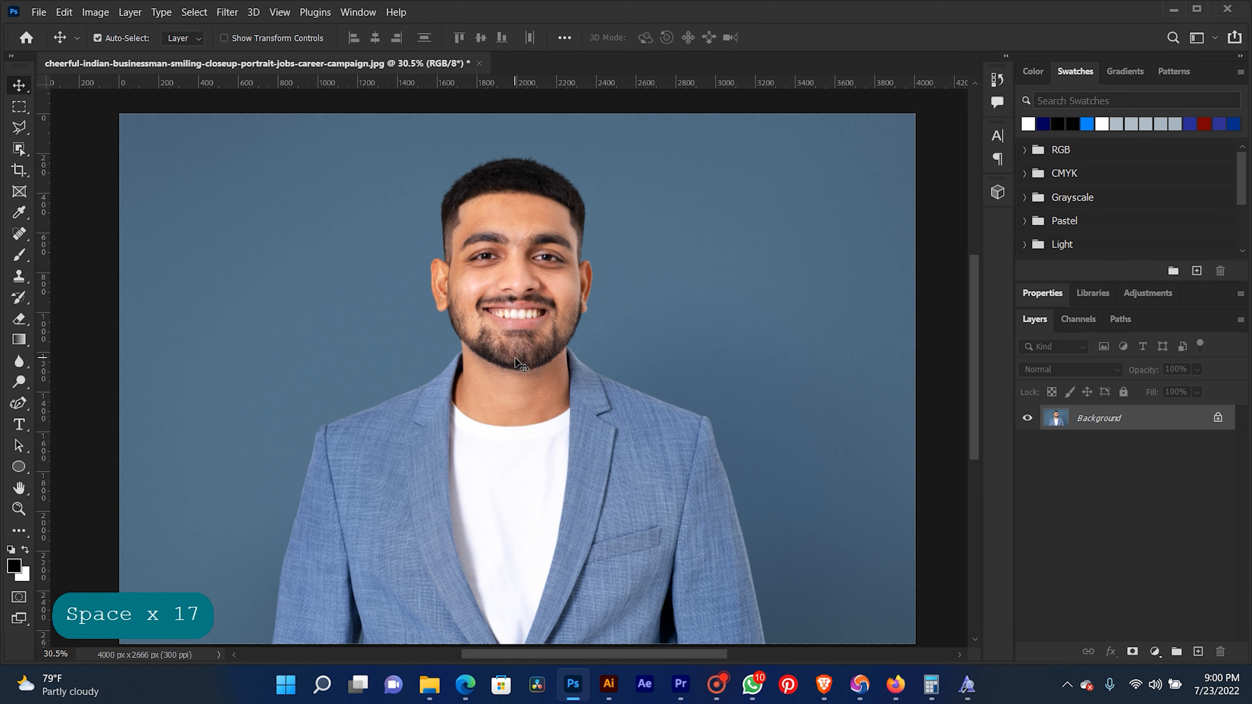
{"action": "scroll", "coordinate": [515, 357], "scroll_direction": "up", "scroll_amount": 3}
{"action": "left_click_drag", "start_coordinate": [527, 251], "coordinate": [510, 373]}
{"action": "scroll", "coordinate": [513, 320], "scroll_direction": "up", "scroll_amount": 2}
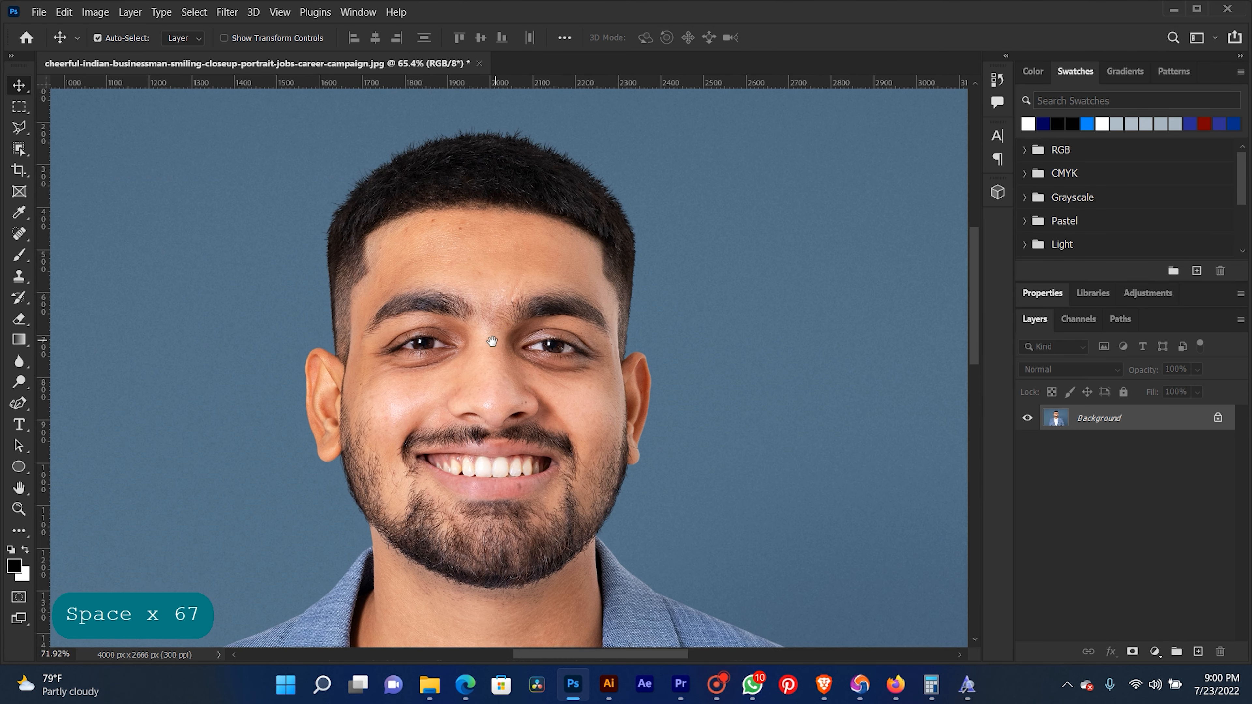
{"action": "scroll", "coordinate": [492, 342], "scroll_direction": "up", "scroll_amount": 3}
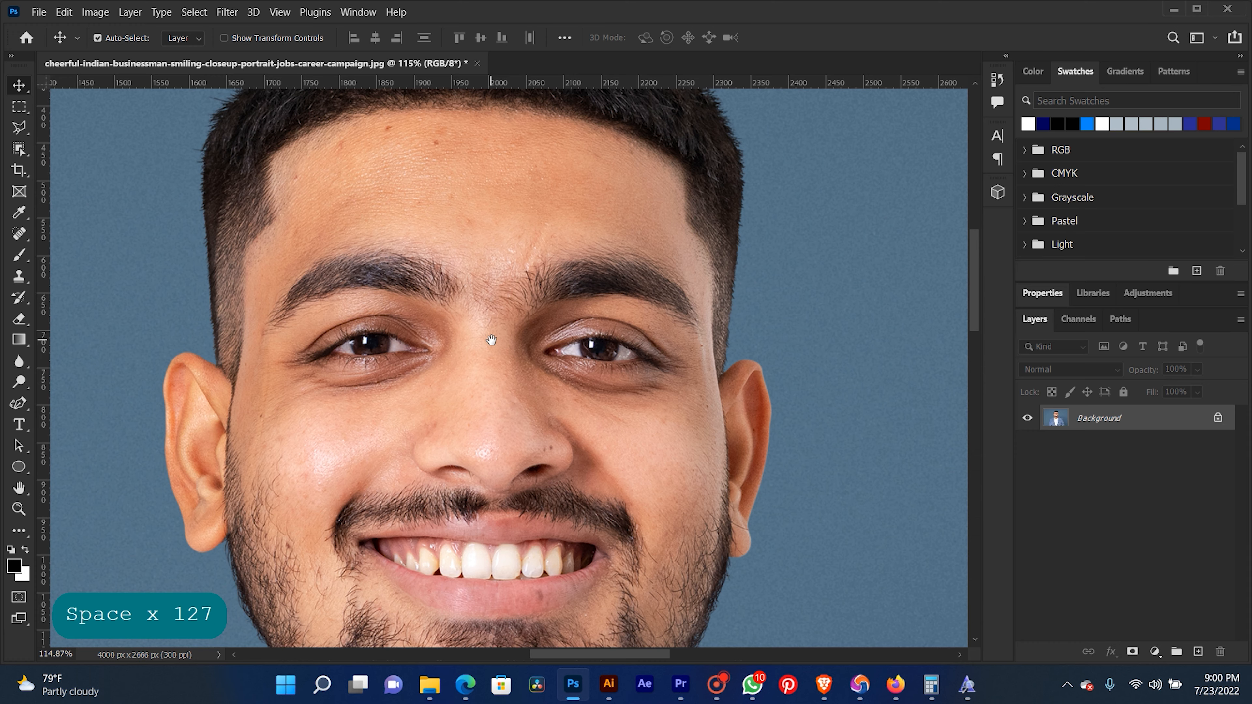
{"action": "left_click_drag", "start_coordinate": [492, 341], "coordinate": [523, 338]}
{"action": "scroll", "coordinate": [513, 341], "scroll_direction": "down", "scroll_amount": 3}
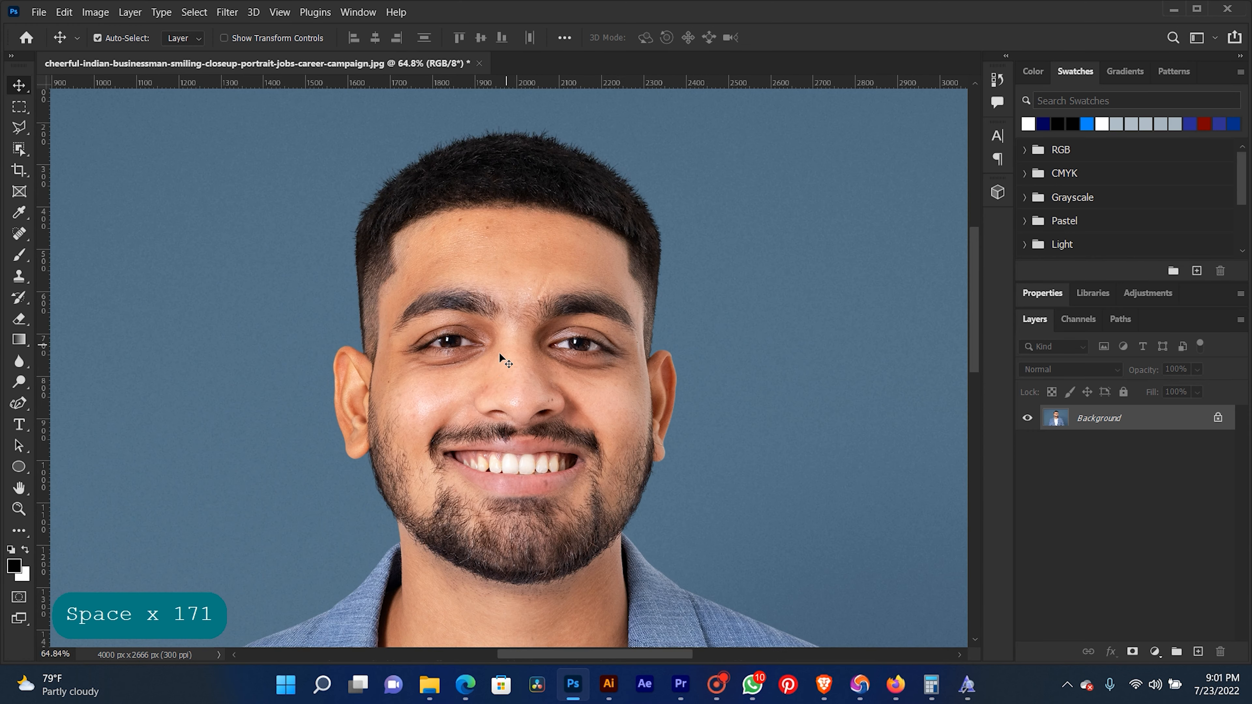
{"action": "scroll", "coordinate": [498, 366], "scroll_direction": "up", "scroll_amount": 3}
{"action": "left_click_drag", "start_coordinate": [597, 319], "coordinate": [599, 321]}
{"action": "scroll", "coordinate": [593, 321], "scroll_direction": "down", "scroll_amount": 6}
{"action": "left_click_drag", "start_coordinate": [583, 408], "coordinate": [555, 292]}
{"action": "scroll", "coordinate": [609, 291], "scroll_direction": "down", "scroll_amount": 2}
{"action": "left_click_drag", "start_coordinate": [629, 280], "coordinate": [555, 310]}
{"action": "scroll", "coordinate": [538, 327], "scroll_direction": "up", "scroll_amount": 1}
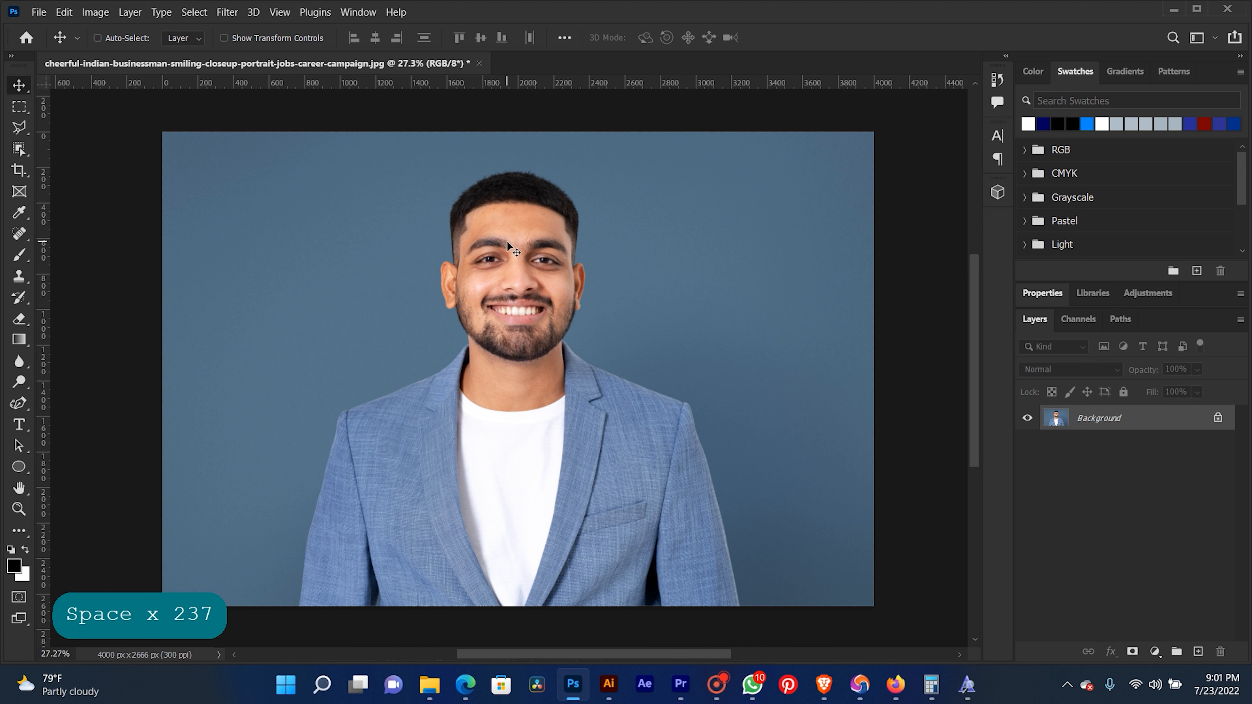
- Duplicate the Background layer twice, and unlock and delete the original Background
{"action": "key", "text": "ctrl+j"}
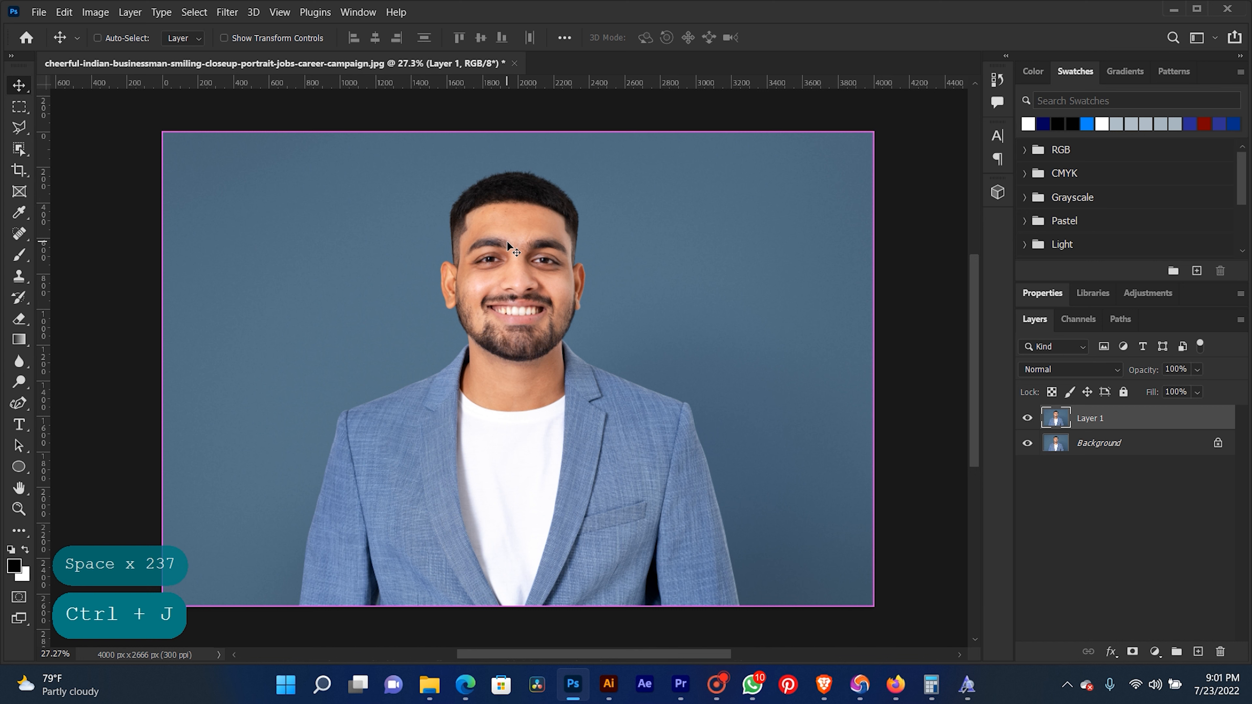
{"action": "key", "text": "ctrl+j"}
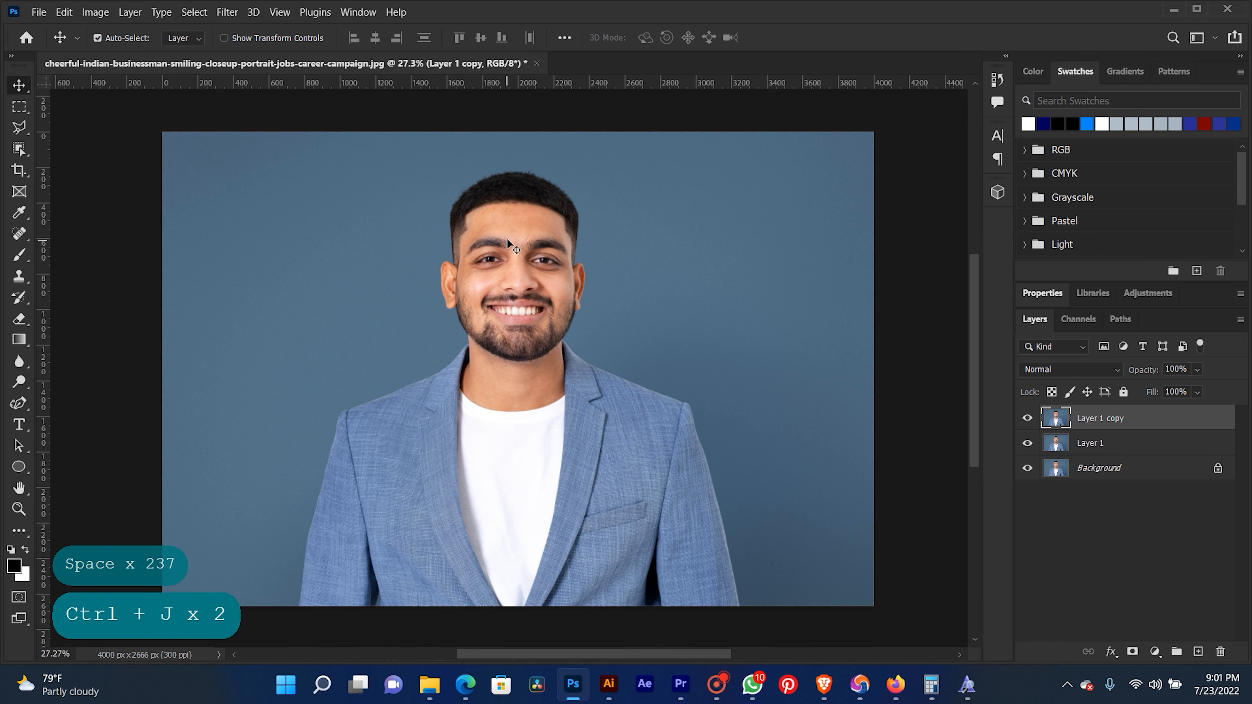
{"action": "left_click", "coordinate": [1155, 466]}
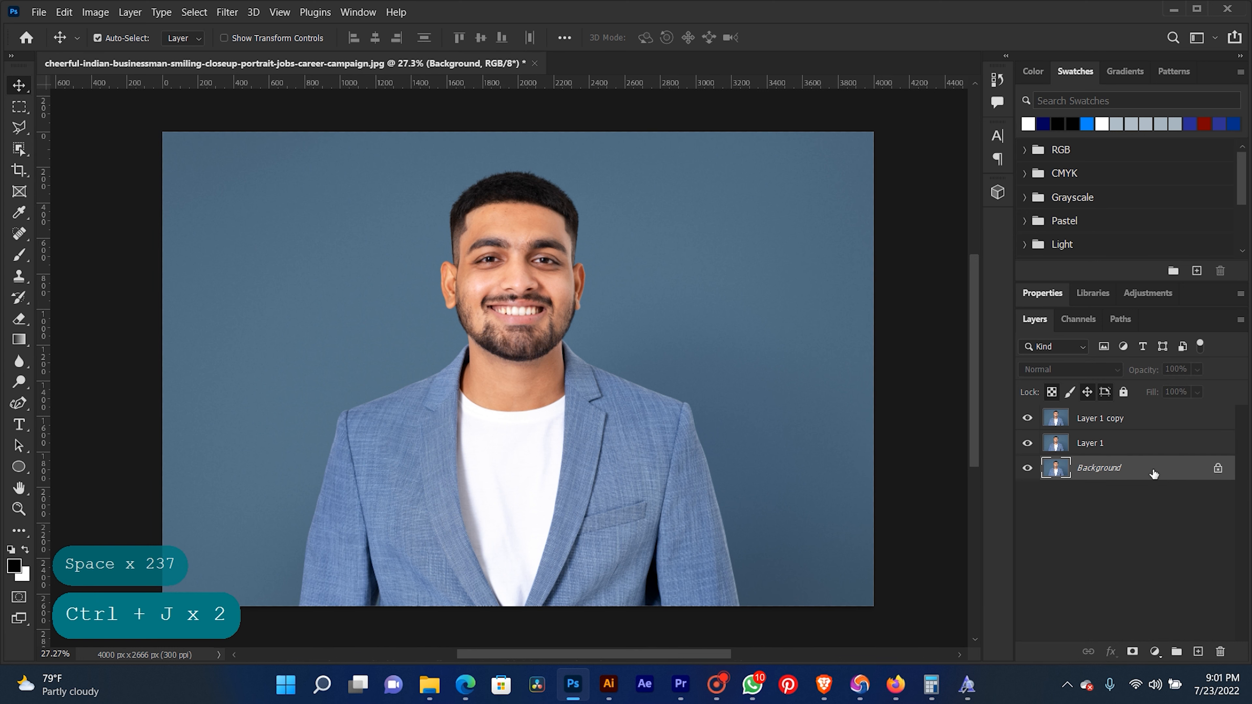
{"action": "left_click", "coordinate": [1217, 468]}
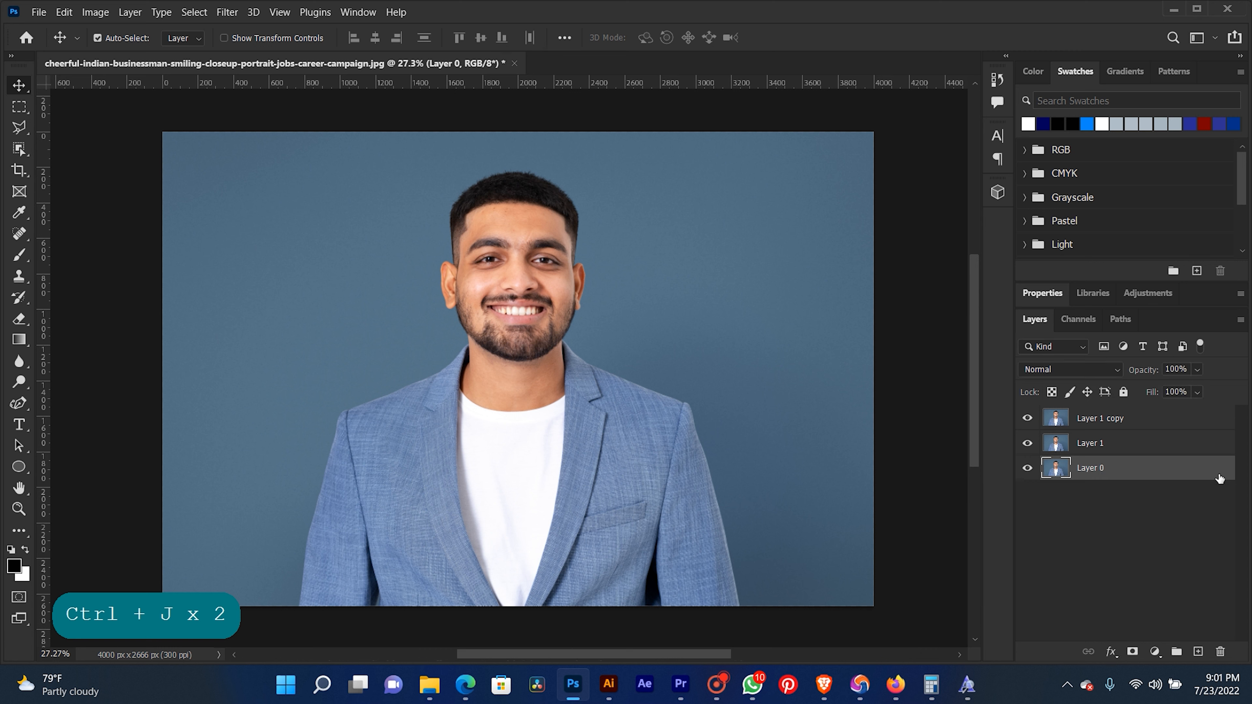
{"action": "left_click_drag", "start_coordinate": [1146, 469], "coordinate": [1222, 651]}
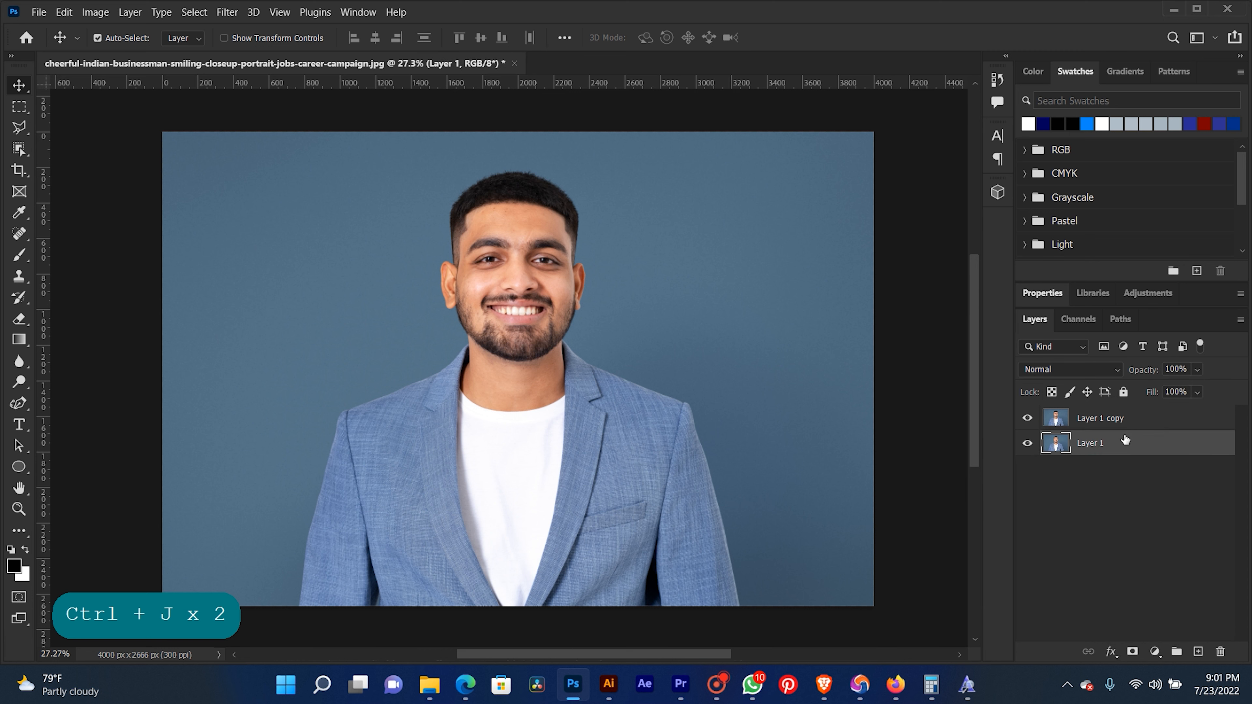
- Apply a High Pass filter with an 8.0-pixel radius to Layer 1 copy and set its blend mode to Overlay
{"action": "left_click", "coordinate": [1140, 442]}
{"action": "left_click", "coordinate": [1136, 419]}
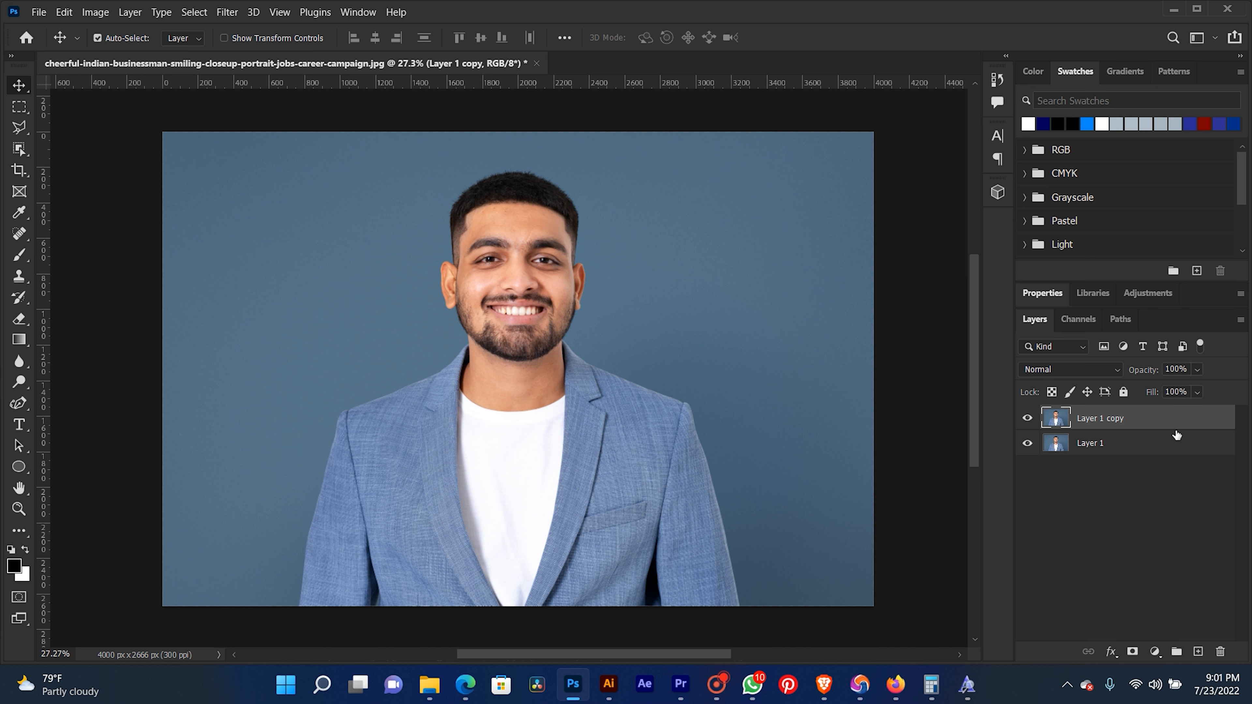
{"action": "left_click", "coordinate": [227, 12]}
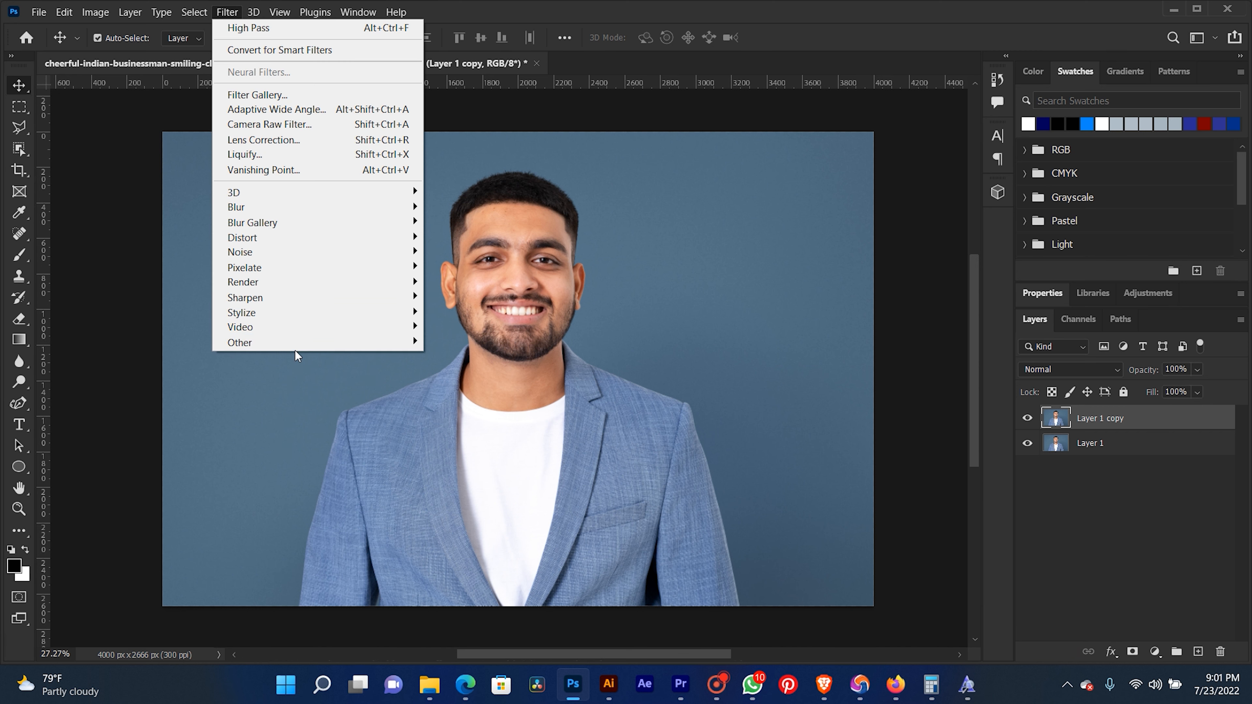
{"action": "mouse_move", "coordinate": [294, 341]}
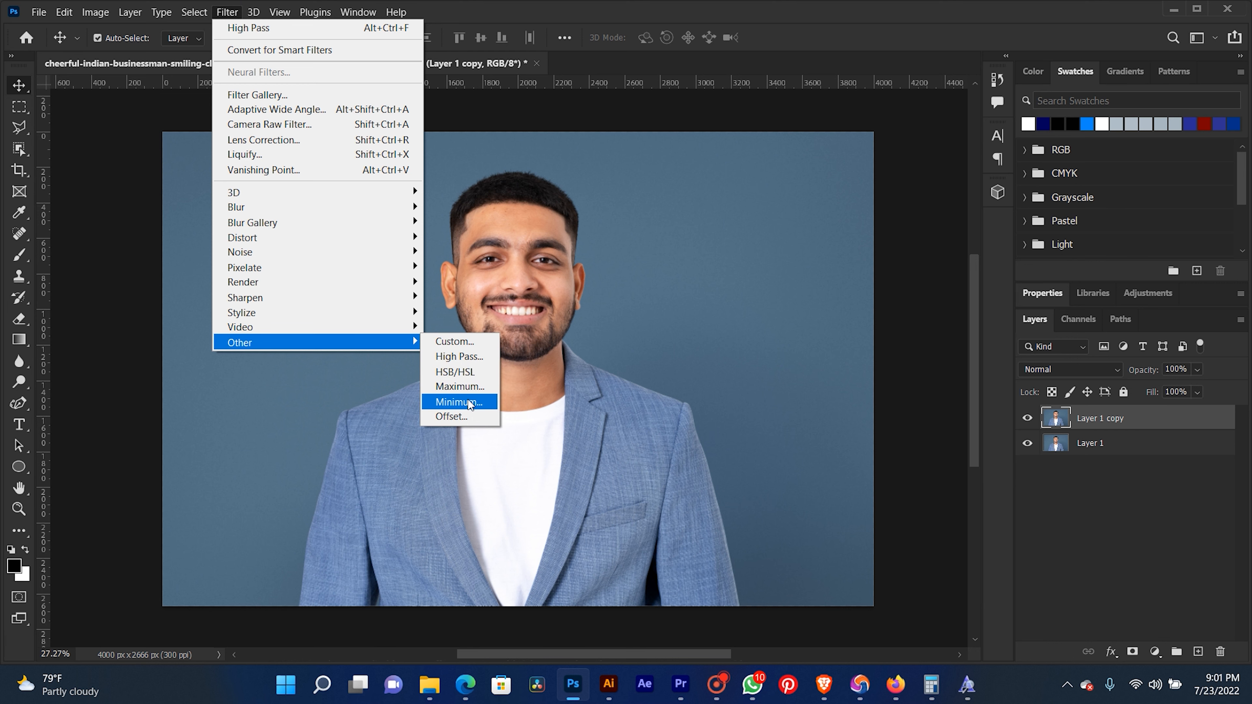
{"action": "left_click", "coordinate": [468, 360]}
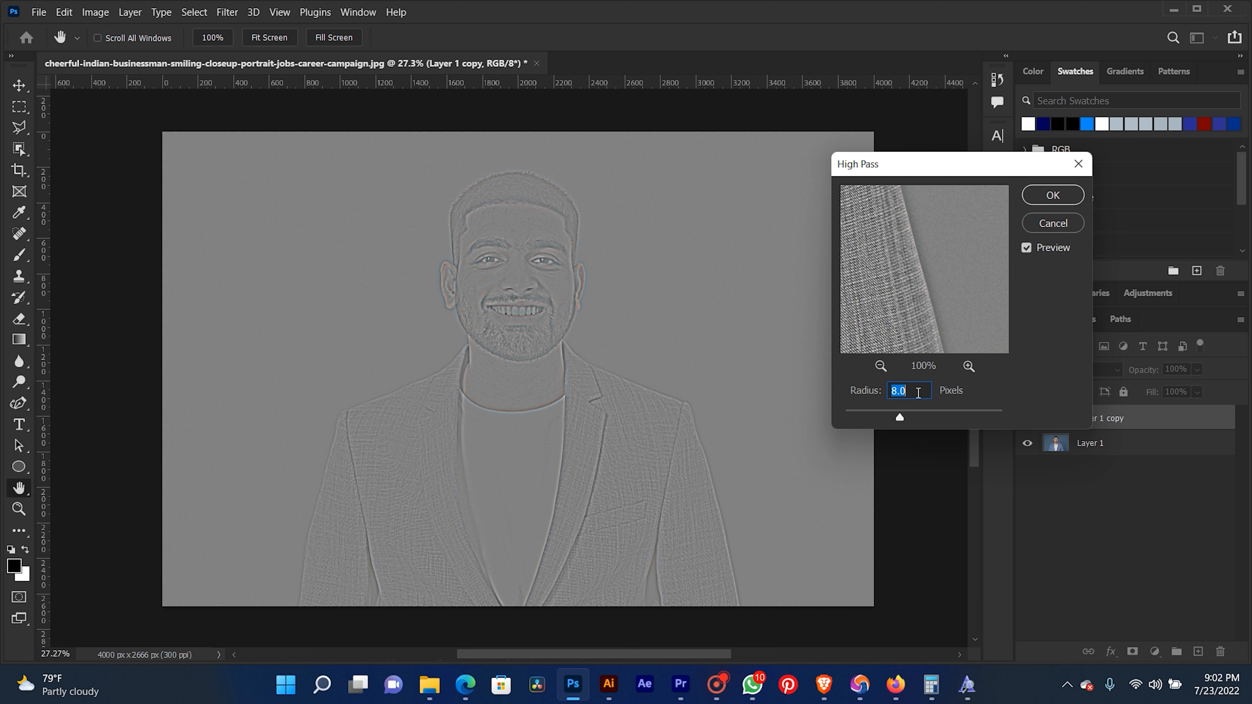
{"action": "left_click", "coordinate": [1040, 199]}
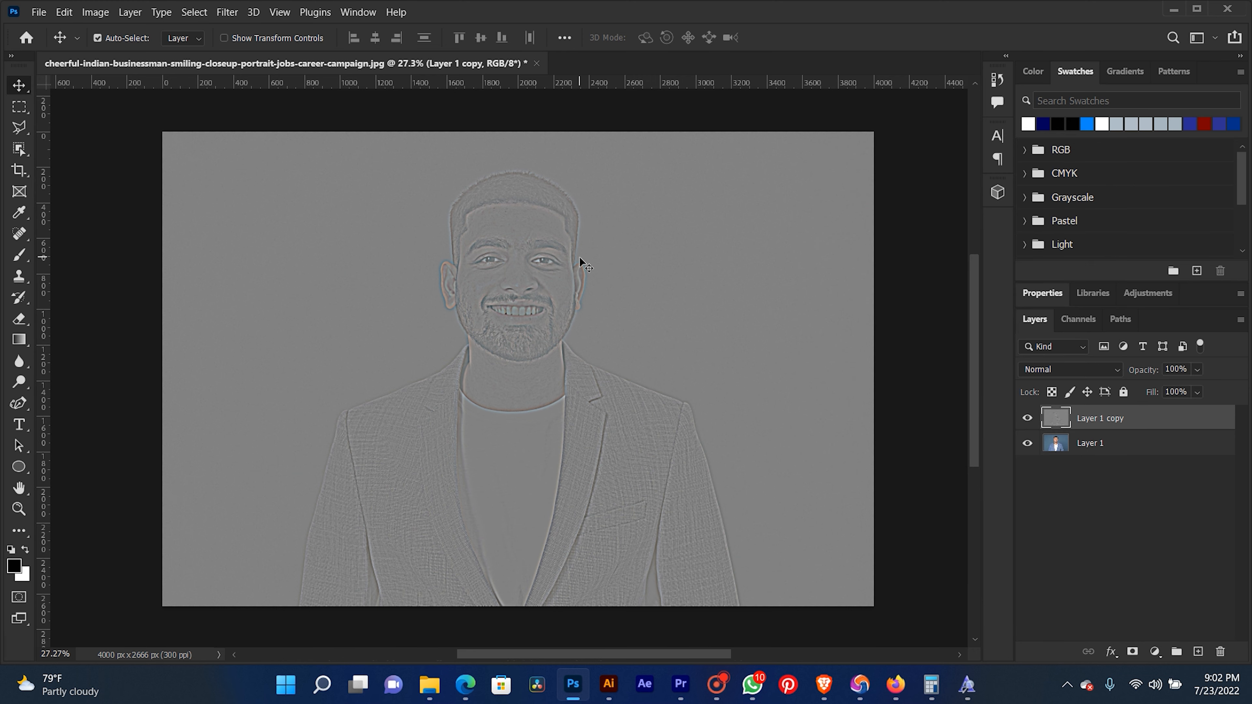
{"action": "left_click", "coordinate": [1082, 365]}
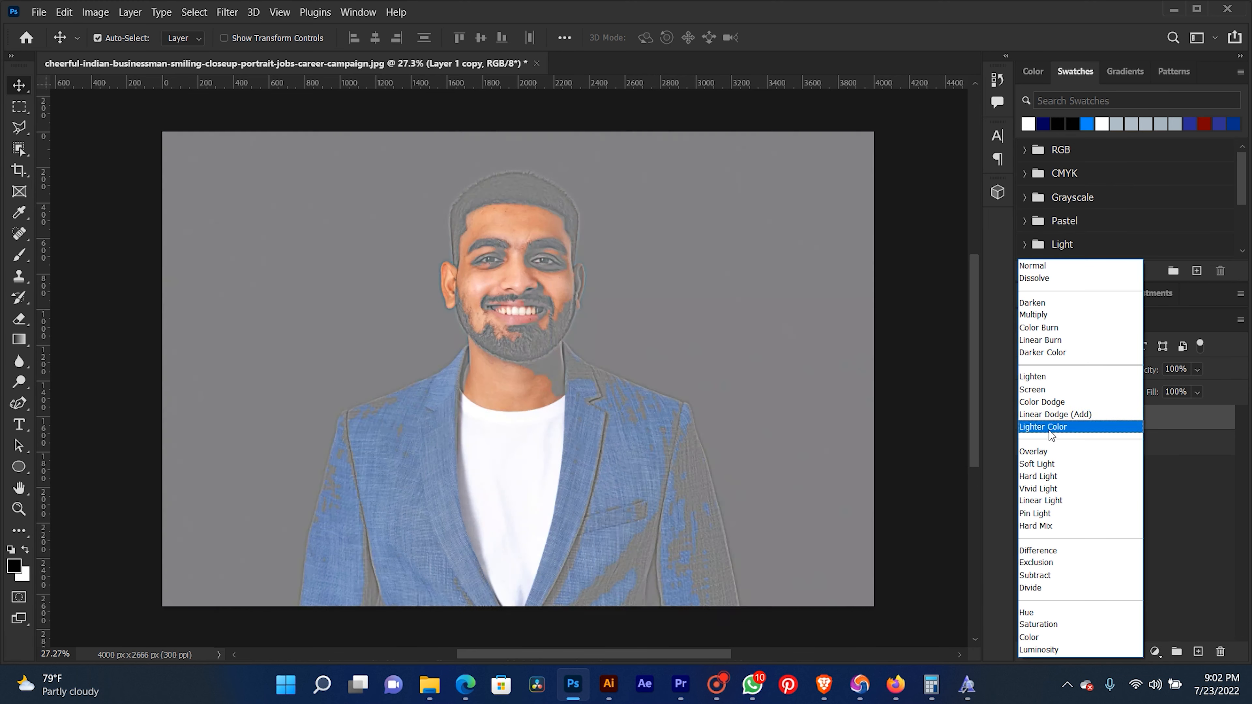
{"action": "left_click", "coordinate": [1043, 452]}
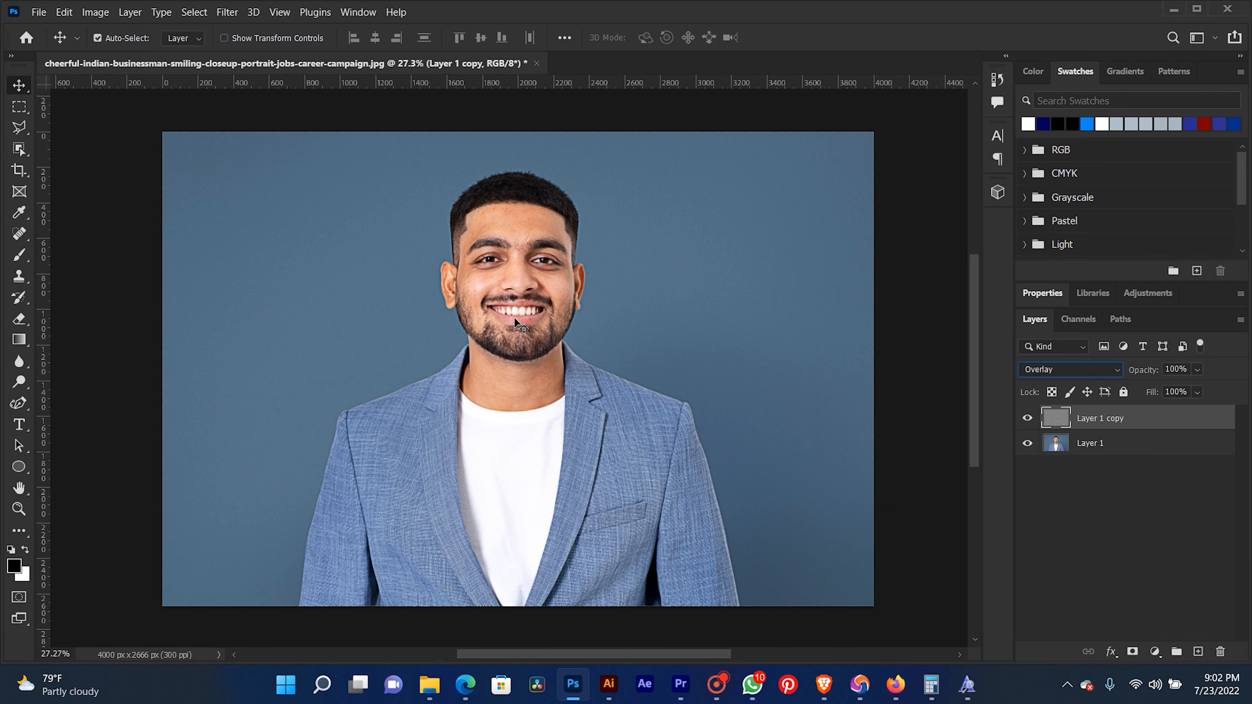
- Compare the sharpened face with the original up close by toggling the visibility of Layer 1 copy
{"action": "left_click", "coordinate": [526, 274]}
{"action": "scroll", "coordinate": [521, 328], "scroll_direction": "up", "scroll_amount": 5}
{"action": "key", "text": "space"}
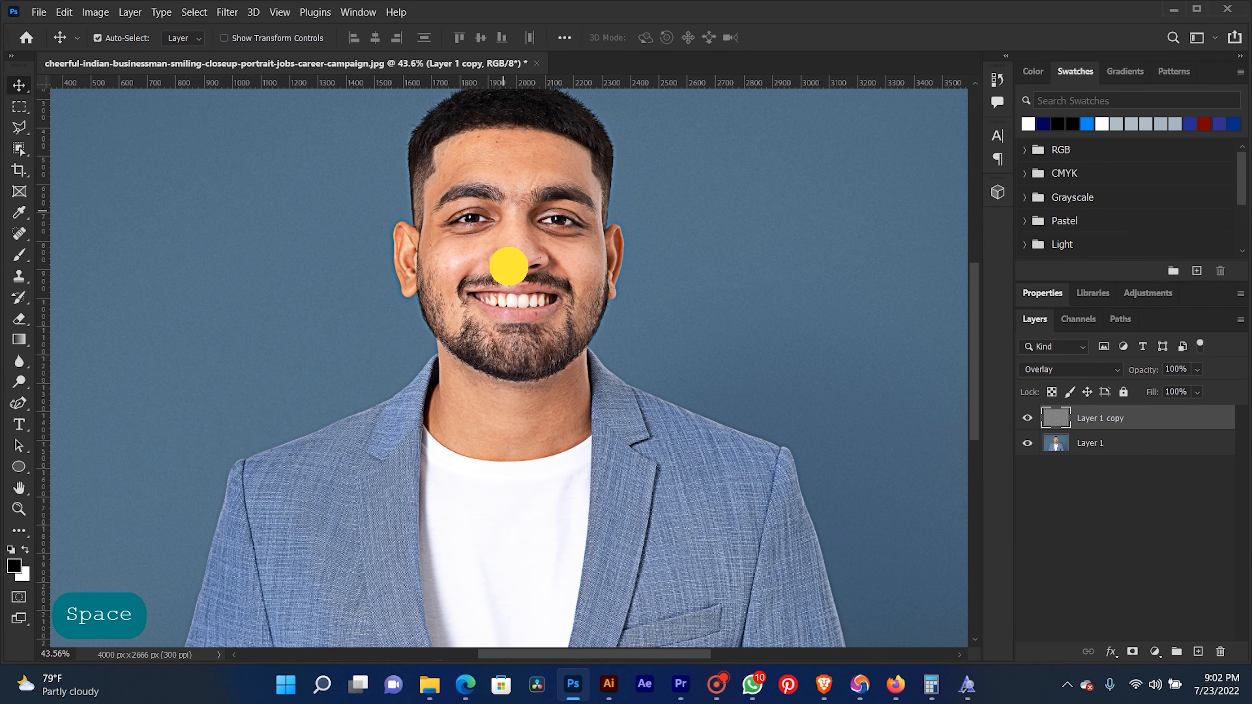
{"action": "left_click_drag", "start_coordinate": [509, 266], "coordinate": [521, 341]}
{"action": "scroll", "coordinate": [521, 333], "scroll_direction": "up", "scroll_amount": 8}
{"action": "left_click_drag", "start_coordinate": [519, 269], "coordinate": [532, 338]}
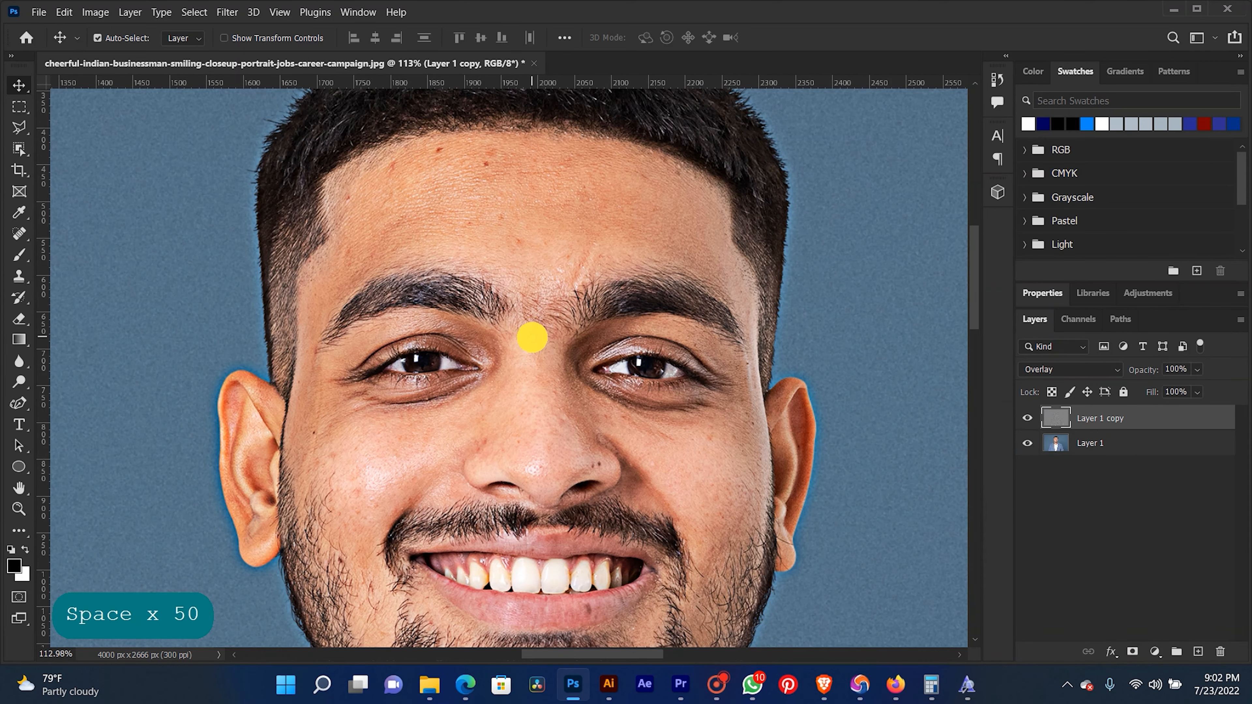
{"action": "scroll", "coordinate": [520, 305], "scroll_direction": "up", "scroll_amount": 2}
{"action": "left_click", "coordinate": [1028, 418]}
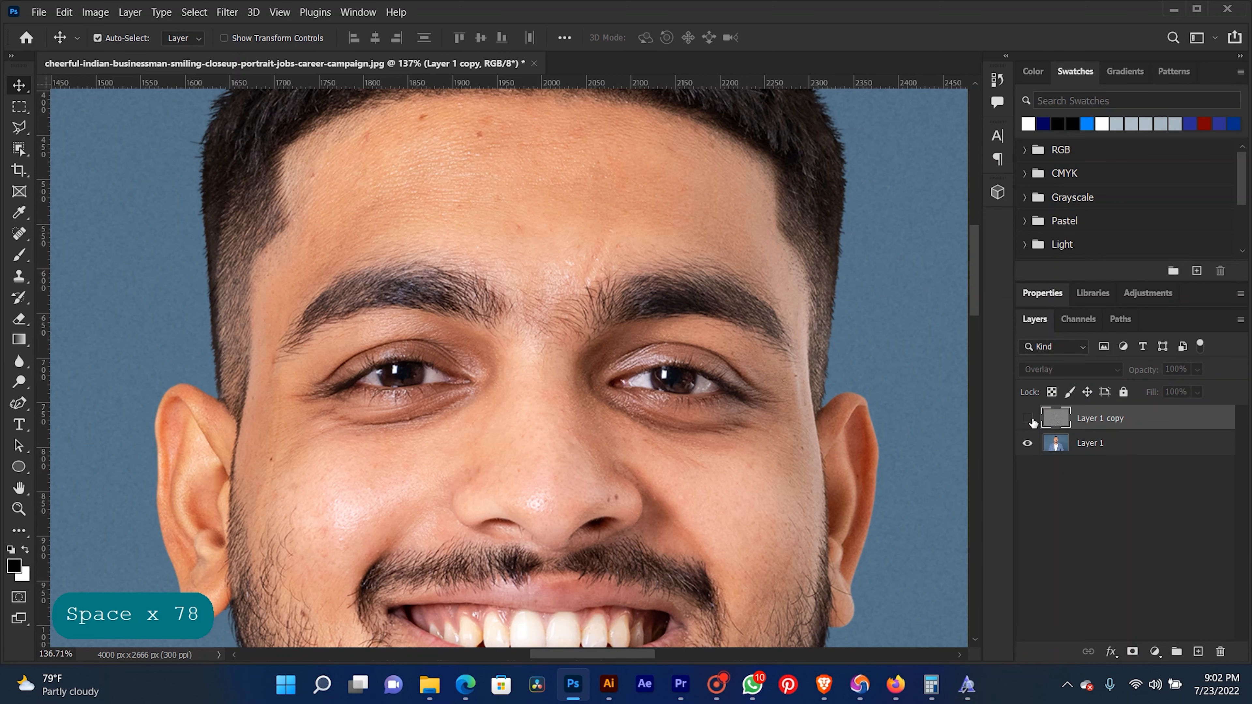
{"action": "left_click", "coordinate": [1033, 418]}
{"action": "left_click", "coordinate": [1032, 419]}
{"action": "left_click", "coordinate": [1033, 419]}
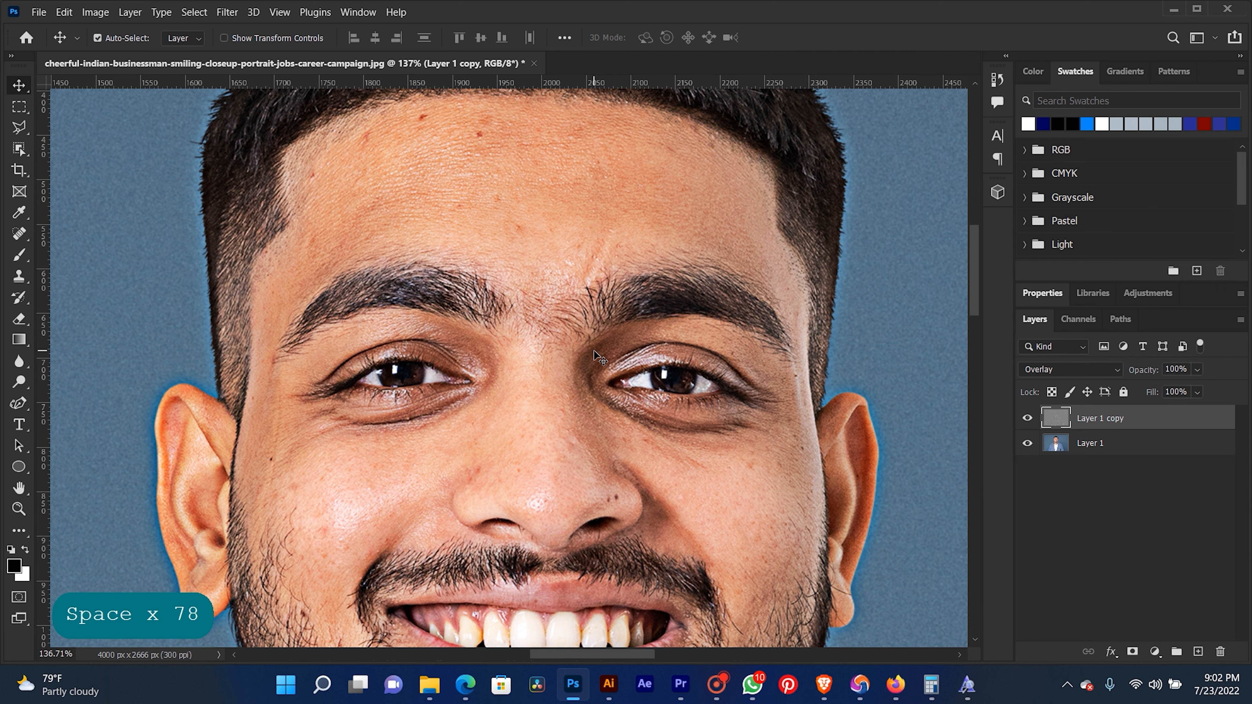
- Delete the High Pass layer made with the 8.0-pixel radius
{"action": "scroll", "coordinate": [594, 350], "scroll_direction": "down", "scroll_amount": 15}
{"action": "left_click_drag", "start_coordinate": [623, 385], "coordinate": [545, 267]}
{"action": "left_click", "coordinate": [1113, 418]}
{"action": "key", "text": "BackSpace"}
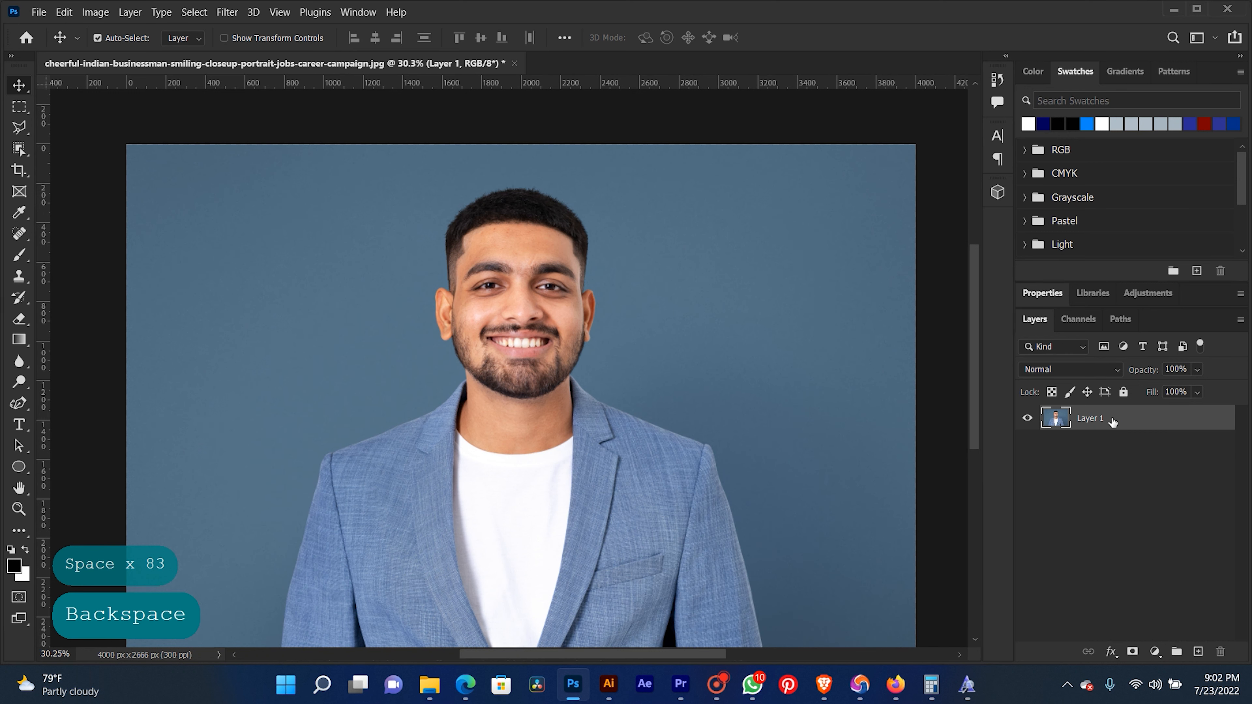
- Duplicate Layer 1 and apply a High Pass filter with a 4.0-pixel radius to the copy
{"action": "key", "text": "ctrl+j"}
{"action": "left_click", "coordinate": [227, 11]}
{"action": "mouse_move", "coordinate": [345, 342]}
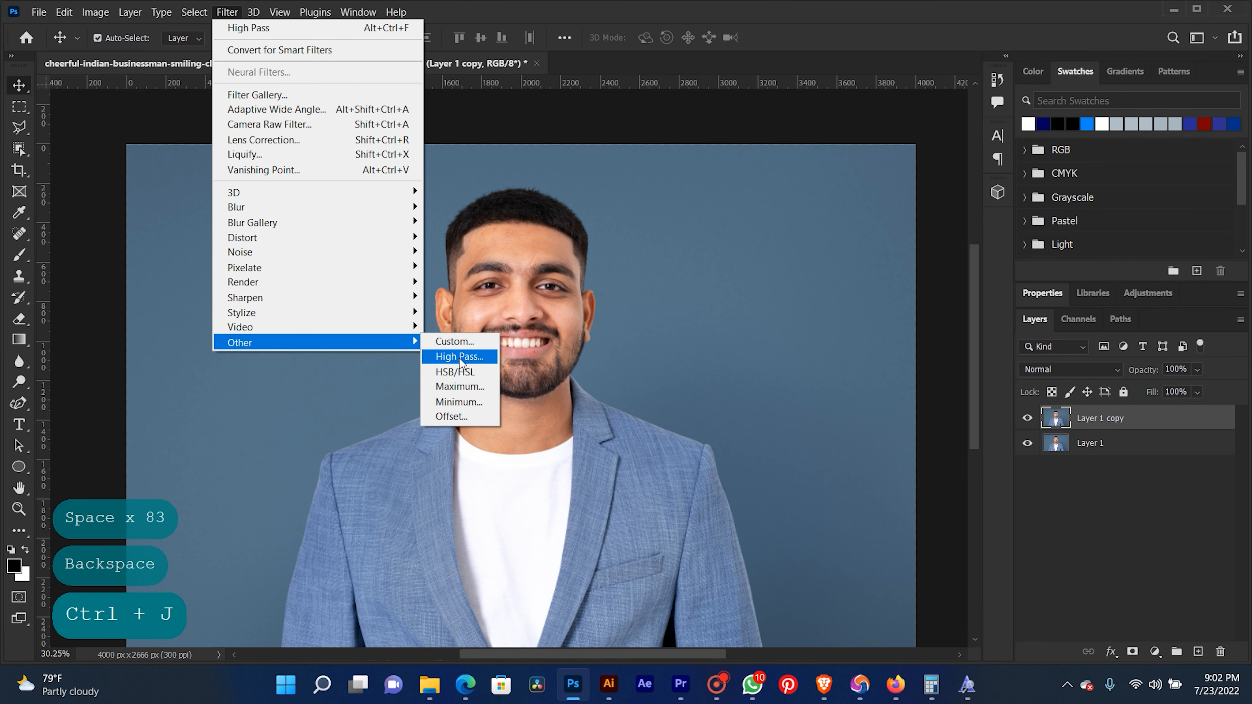
{"action": "left_click", "coordinate": [460, 357]}
{"action": "left_click_drag", "start_coordinate": [900, 419], "coordinate": [880, 416]}
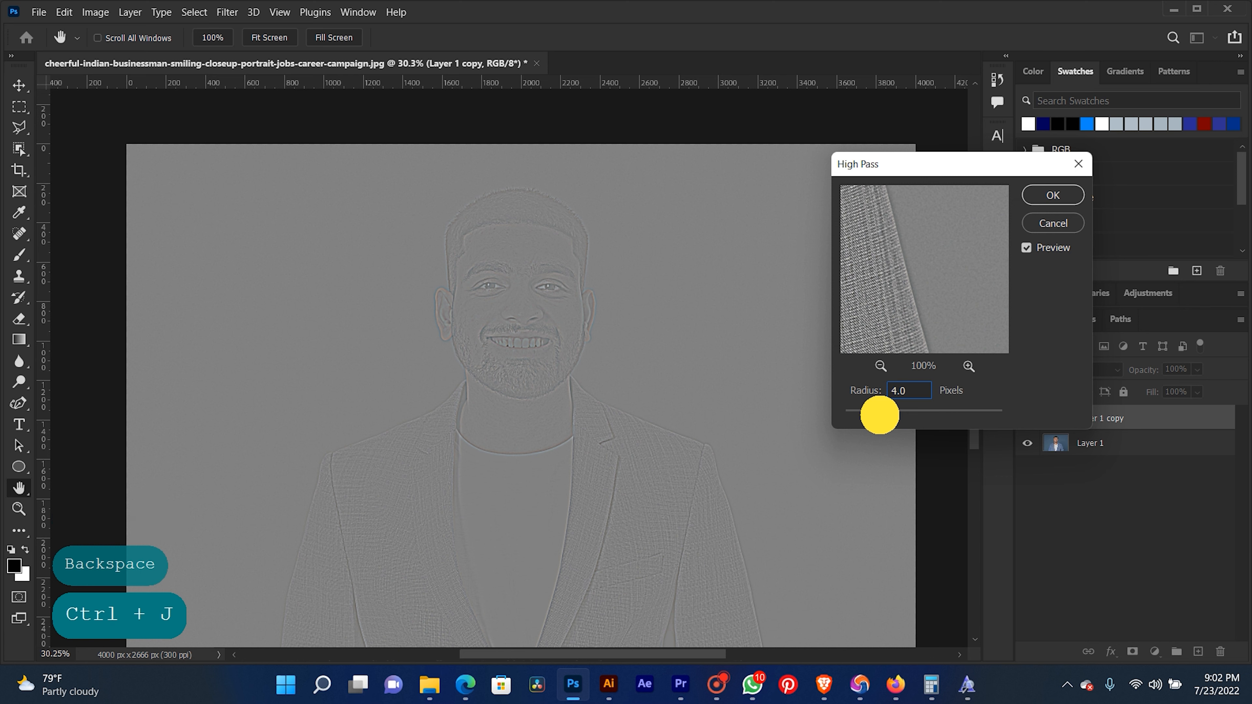
{"action": "left_click", "coordinate": [1060, 200]}
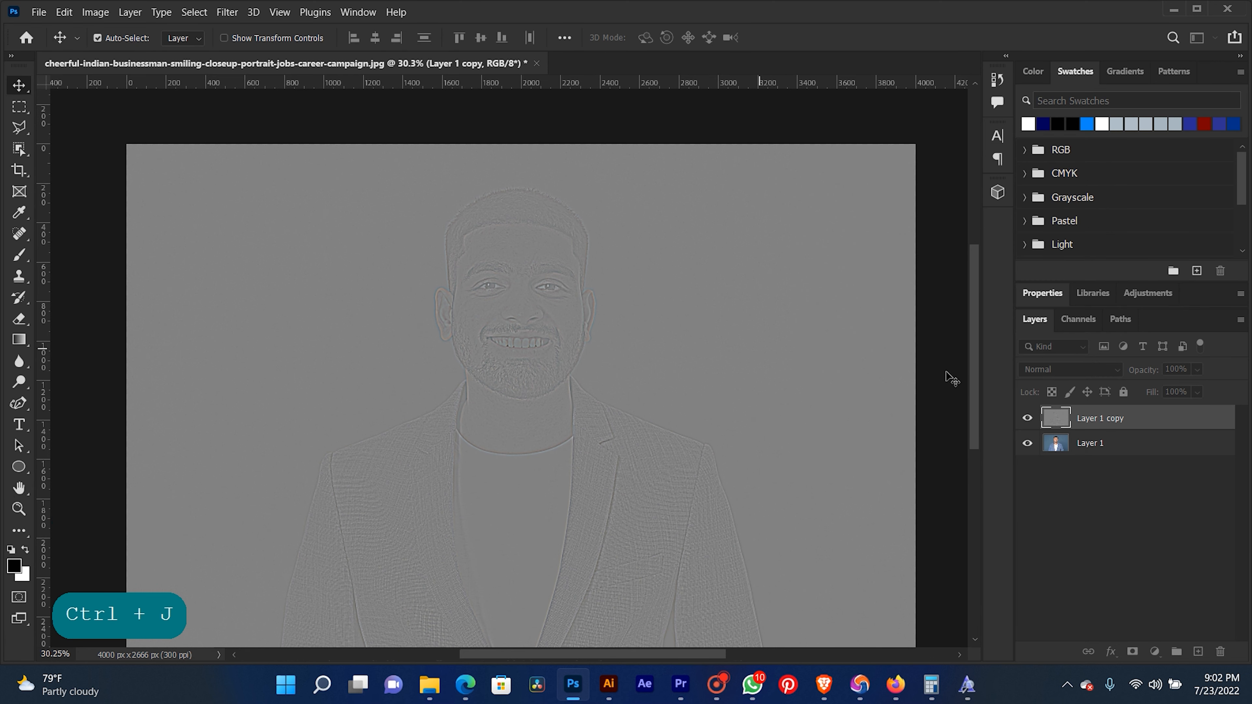
- Set the filtered copy's blend mode to Overlay and inspect the sharpening on the face
{"action": "left_click", "coordinate": [1040, 370]}
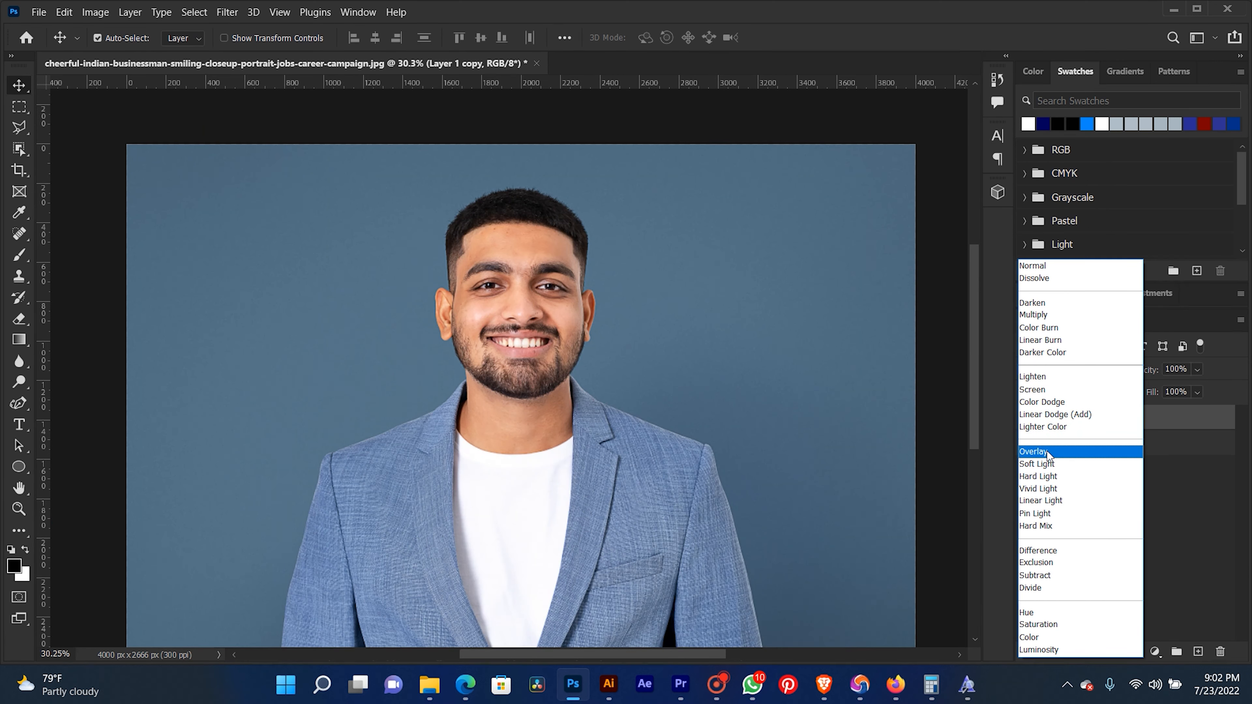
{"action": "left_click", "coordinate": [1047, 452]}
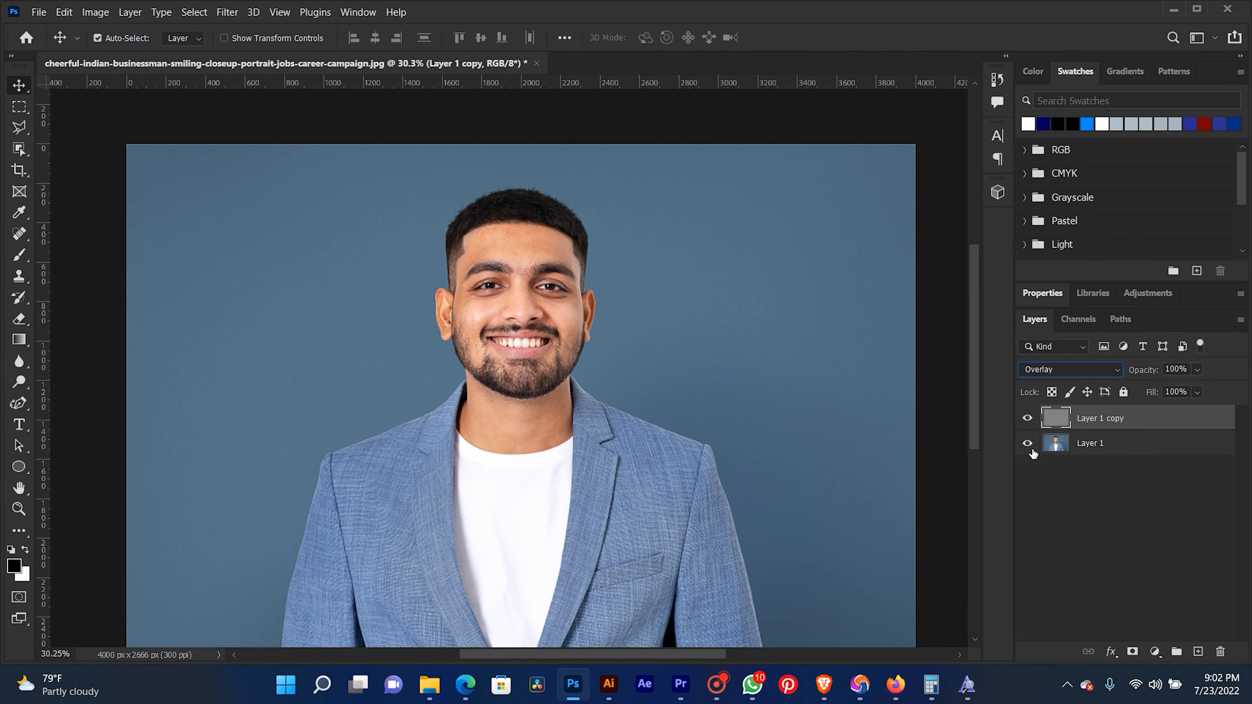
{"action": "key", "text": "space"}
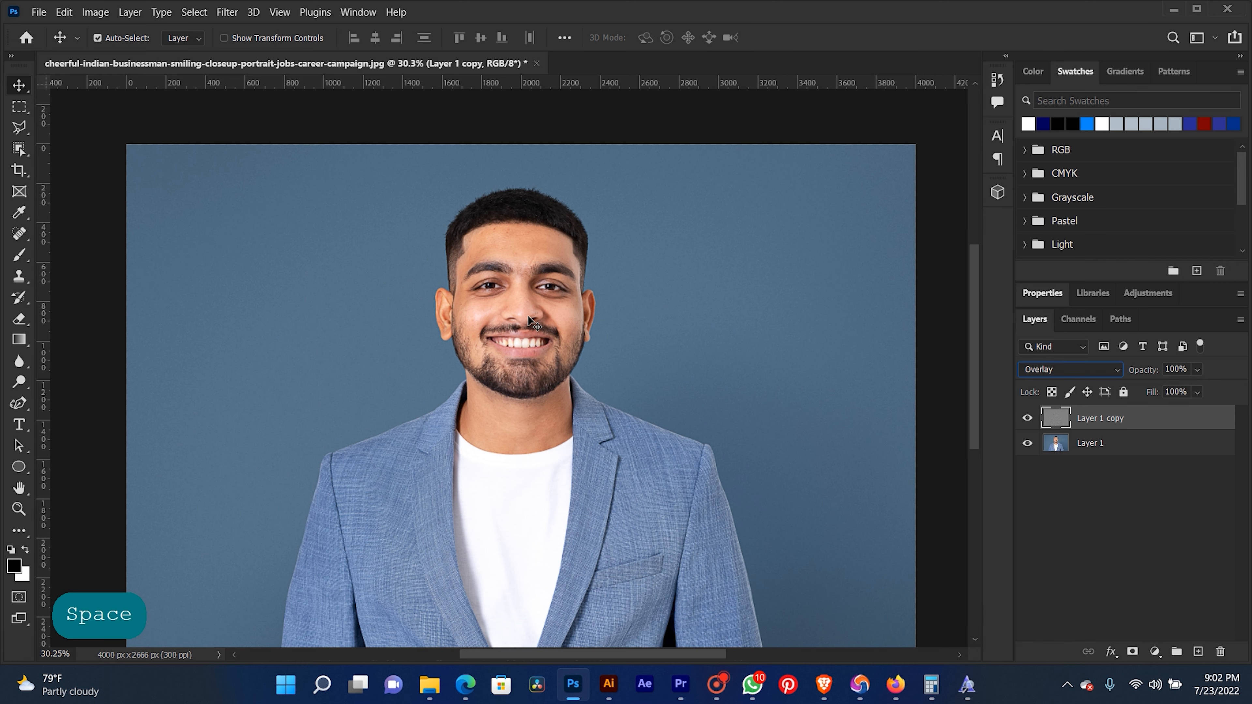
{"action": "left_click", "coordinate": [623, 308]}
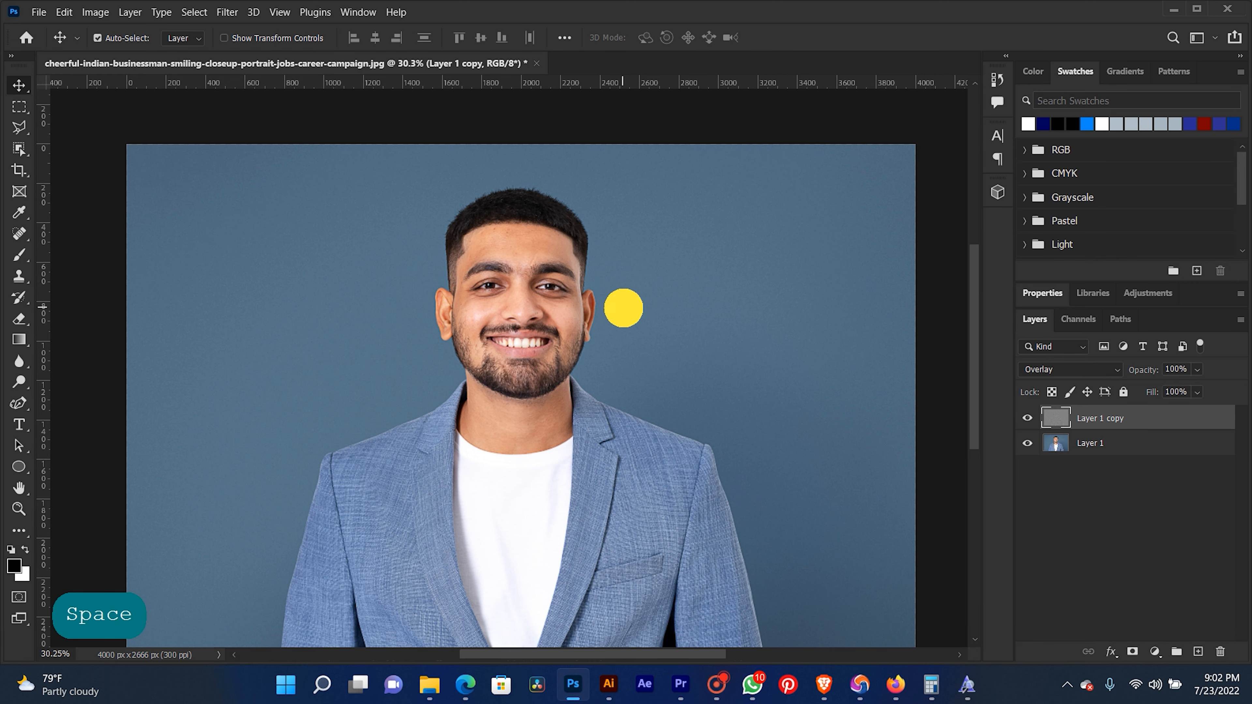
{"action": "scroll", "coordinate": [471, 397], "scroll_direction": "up", "scroll_amount": 6}
{"action": "scroll", "coordinate": [588, 248], "scroll_direction": "up", "scroll_amount": 3}
{"action": "key", "text": "space"}
{"action": "left_click_drag", "start_coordinate": [603, 191], "coordinate": [720, 436]}
{"action": "scroll", "coordinate": [721, 437], "scroll_direction": "up", "scroll_amount": 5}
{"action": "left_click_drag", "start_coordinate": [653, 382], "coordinate": [577, 345]}
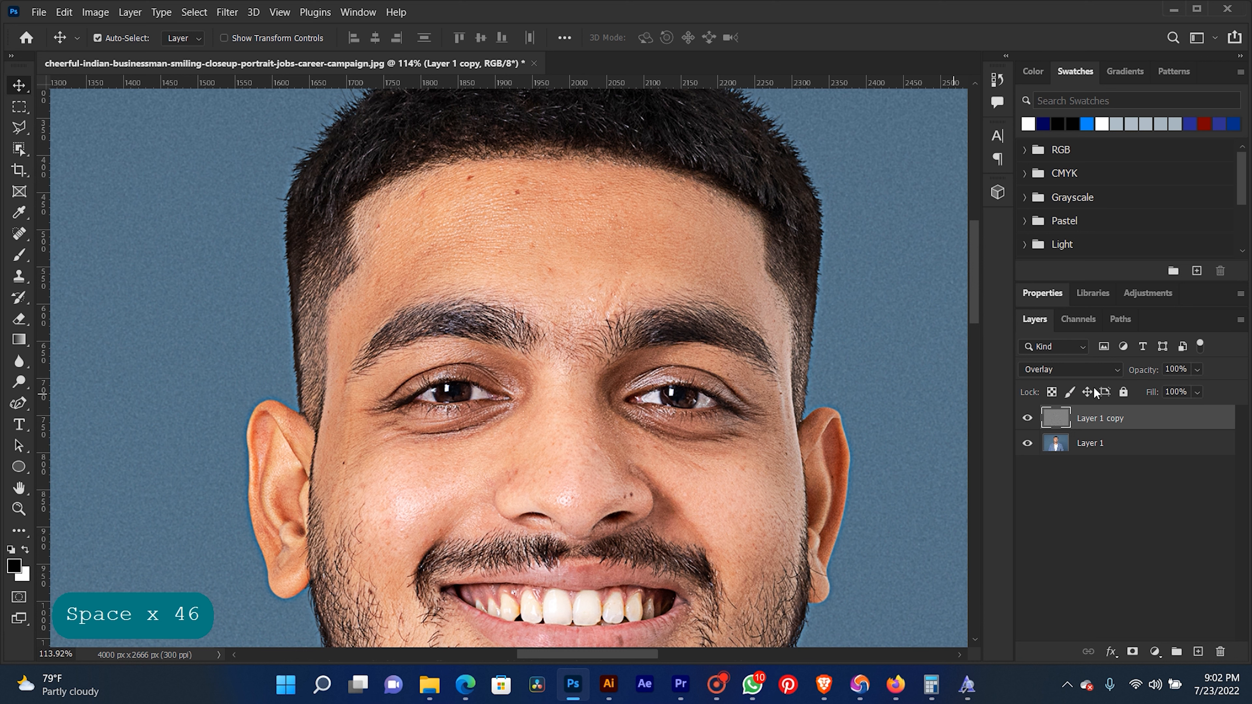
- Try a lower opacity on the High Pass layer, comparing it with the original, and restore its opacity to 100%
{"action": "left_click_drag", "start_coordinate": [1138, 370], "coordinate": [1118, 365]}
{"action": "left_click", "coordinate": [1027, 418]}
{"action": "left_click", "coordinate": [1028, 418]}
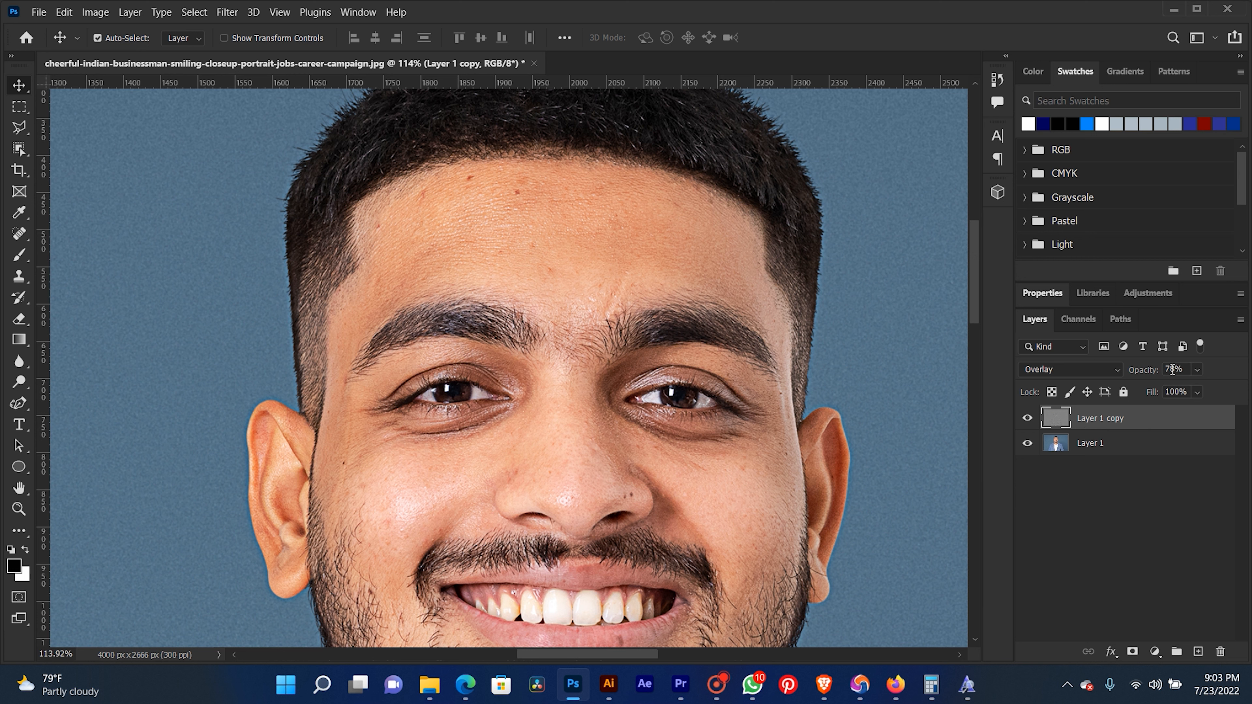
{"action": "left_click_drag", "start_coordinate": [1145, 379], "coordinate": [1227, 369]}
- Delete the High Pass layer made with the 4.0-pixel radius
{"action": "scroll", "coordinate": [544, 384], "scroll_direction": "down", "scroll_amount": 8}
{"action": "left_click_drag", "start_coordinate": [537, 453], "coordinate": [518, 372]}
{"action": "right_click", "coordinate": [479, 284]}
{"action": "left_click", "coordinate": [487, 289]}
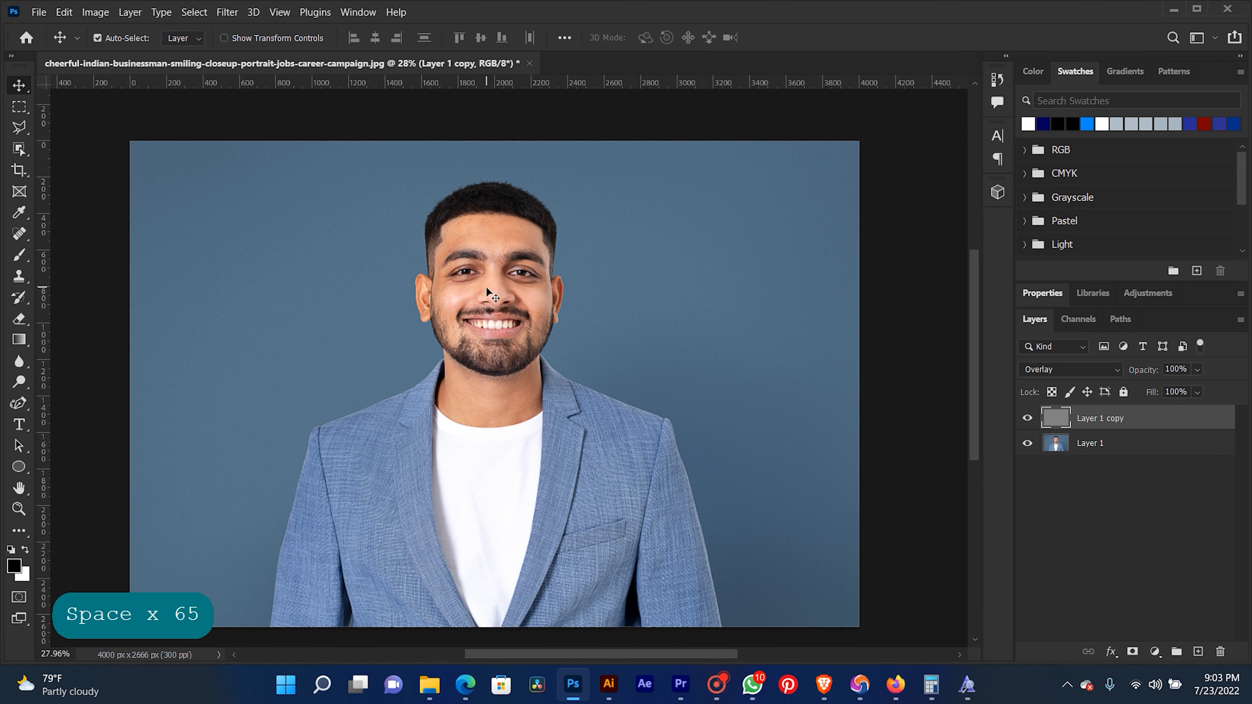
{"action": "key", "text": "BackSpace"}
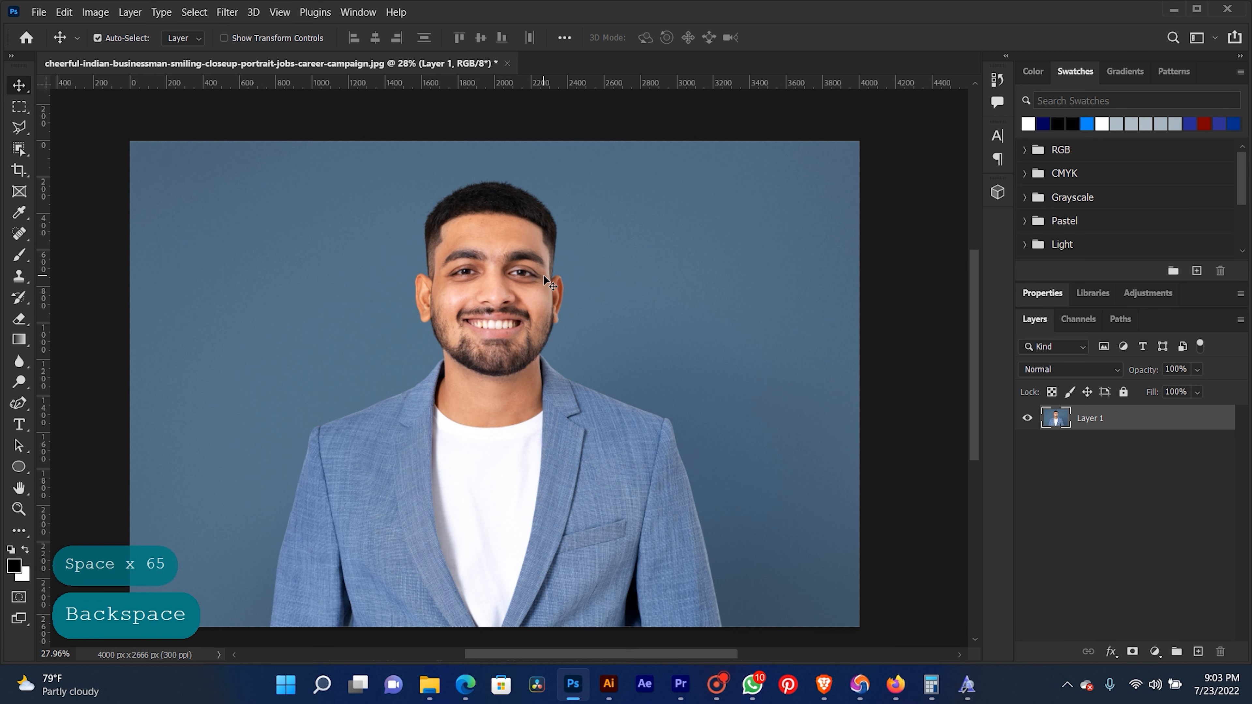
- Duplicate Layer 1 and open the HDR Toning adjustment, accepting the flattening of the document
{"action": "key", "text": "ctrl+j"}
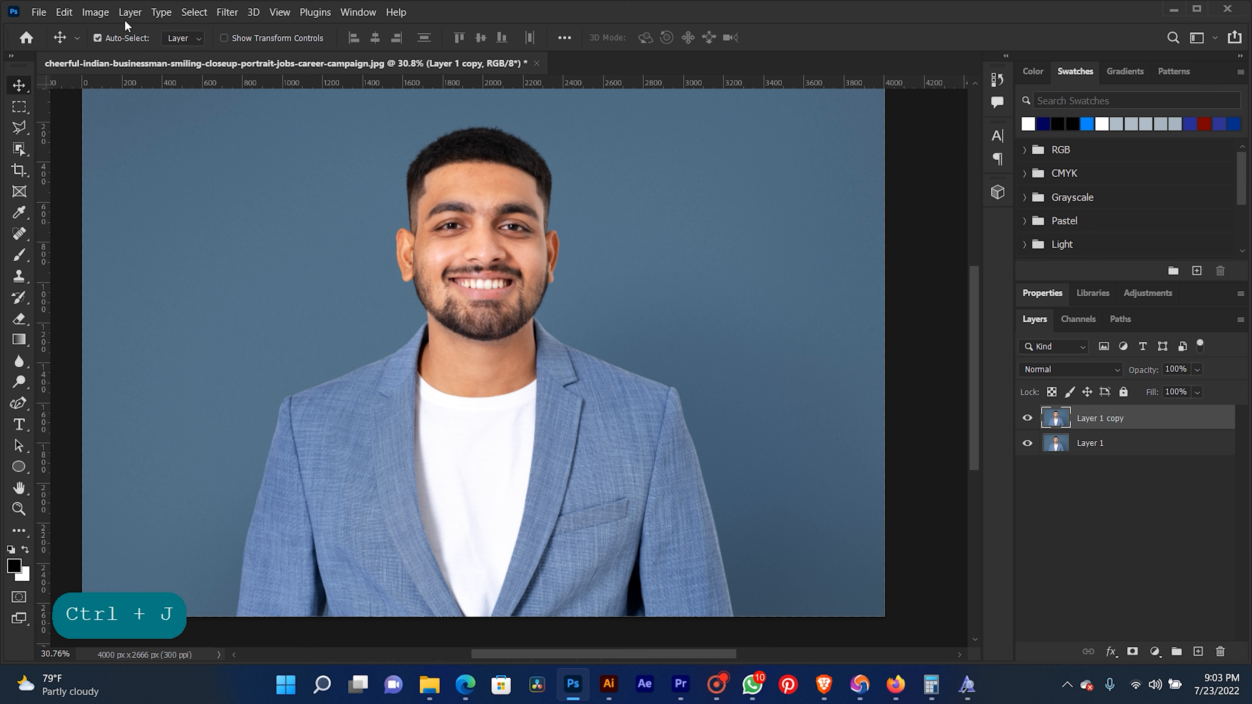
{"action": "left_click", "coordinate": [104, 15]}
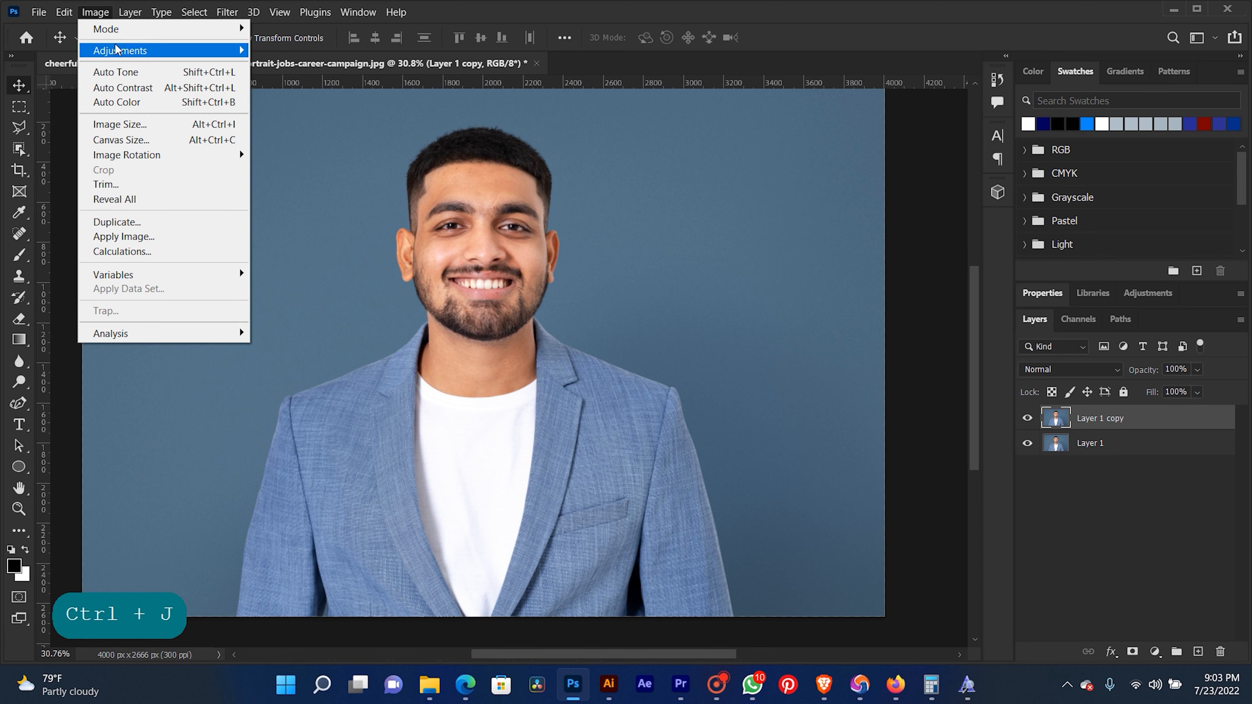
{"action": "mouse_move", "coordinate": [117, 50]}
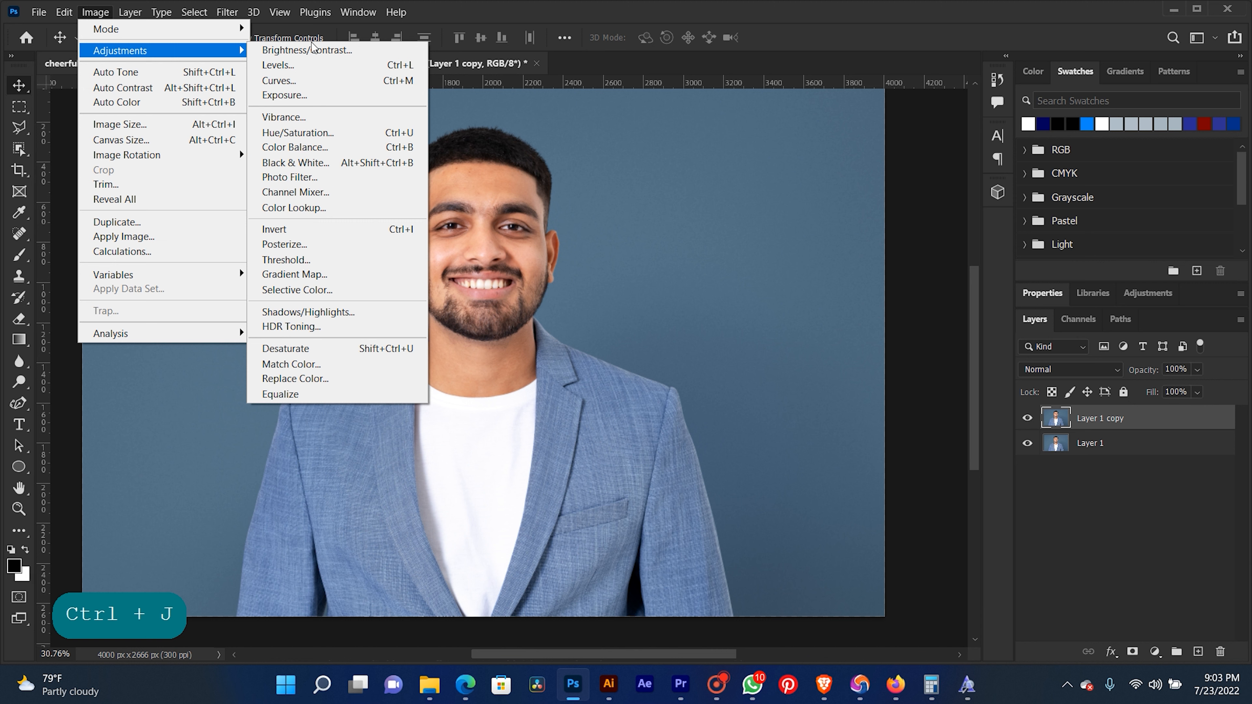
{"action": "left_click", "coordinate": [277, 328]}
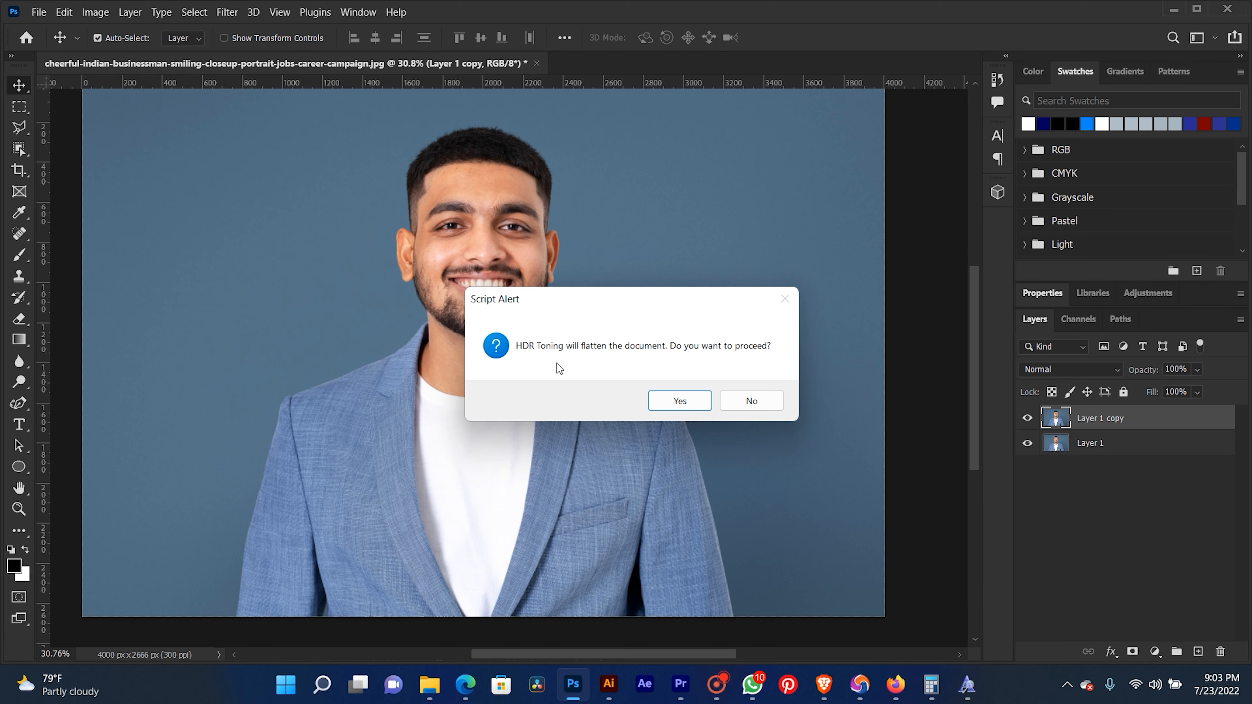
{"action": "left_click", "coordinate": [675, 400]}
{"action": "left_click_drag", "start_coordinate": [560, 30], "coordinate": [903, 17]}
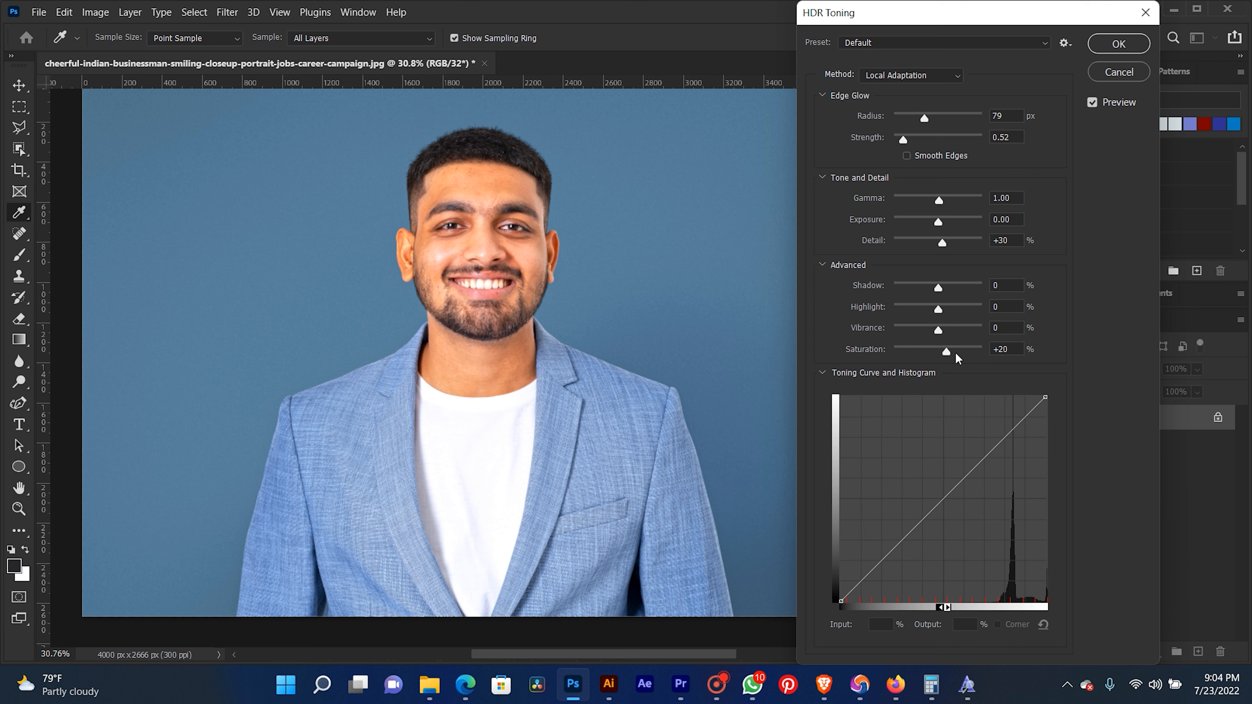
- Raise the HDR Toning vibrance to +12% and the detail to +41%
{"action": "left_click_drag", "start_coordinate": [940, 330], "coordinate": [943, 330]}
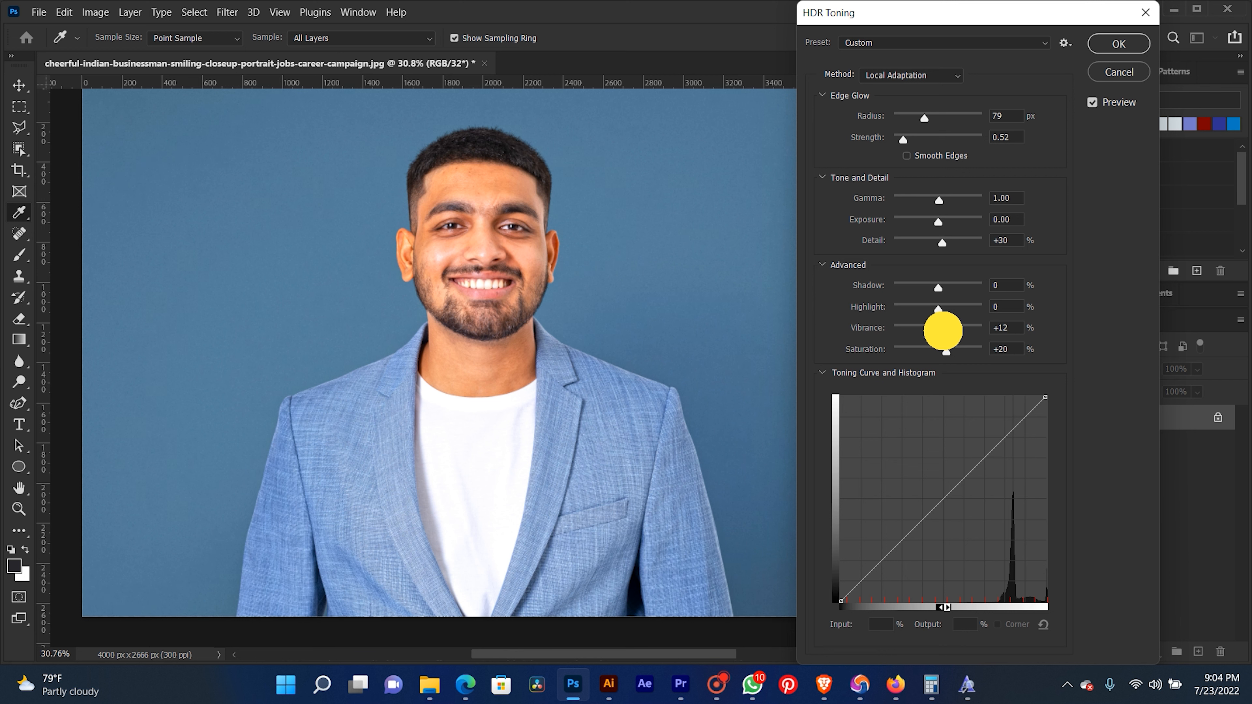
{"action": "left_click_drag", "start_coordinate": [944, 331], "coordinate": [951, 327]}
{"action": "mouse_move", "coordinate": [945, 238]}
{"action": "left_mouse_down"}
{"action": "mouse_move", "coordinate": [927, 241]}
{"action": "mouse_move", "coordinate": [944, 241]}
{"action": "left_mouse_up"}
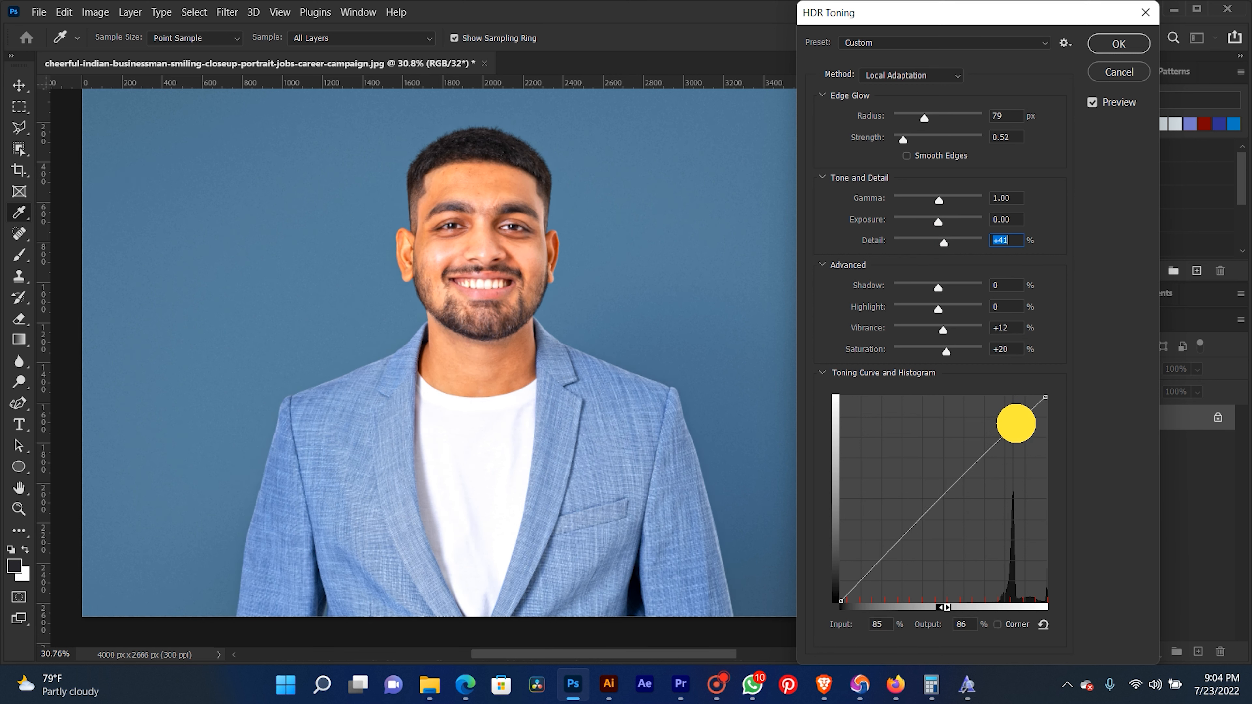
- Add two toning curve points, one at input 85%, output 86% and one at input 20%, output 16%
{"action": "left_click", "coordinate": [1016, 423]}
{"action": "left_click", "coordinate": [880, 567]}
{"action": "left_click", "coordinate": [880, 566]}
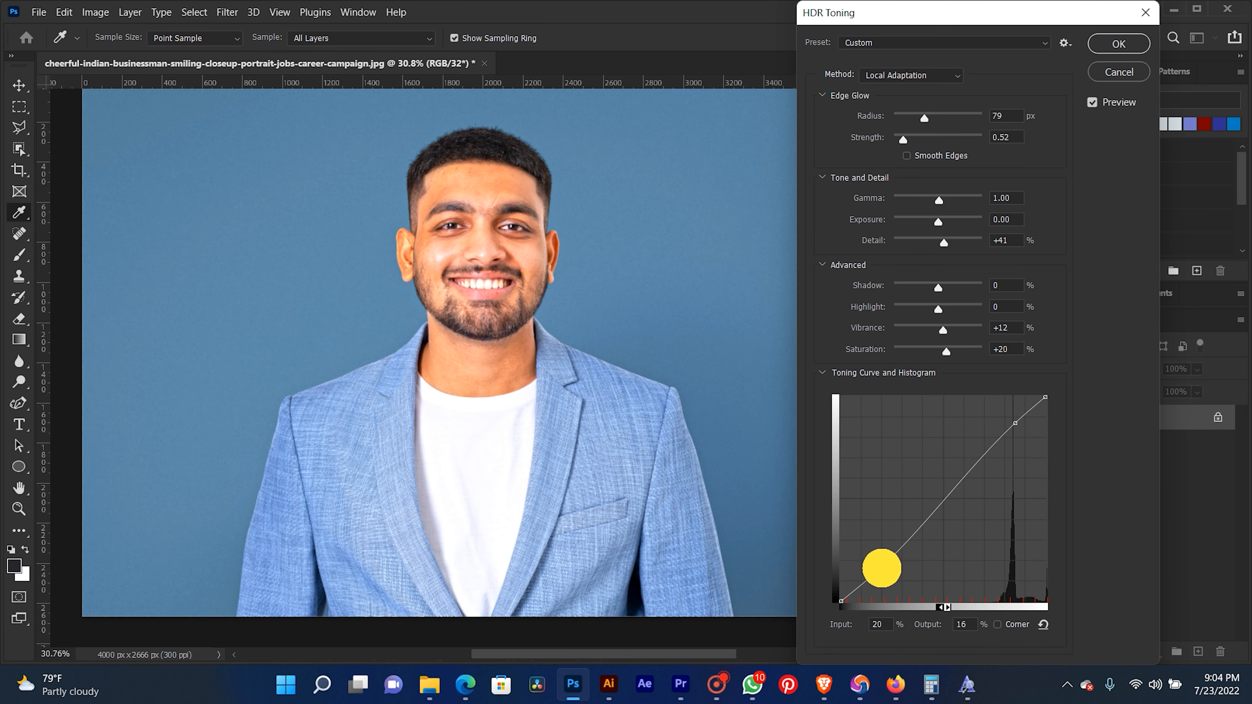
{"action": "left_click", "coordinate": [881, 568]}
- Try to undo the toning curve changes
{"action": "key", "text": "ctrl+z"}
{"action": "key", "text": "ctrl+z"}
{"action": "key", "text": "ctrl+z"}
{"action": "key", "text": "ctrl+z"}
{"action": "key", "text": "ctrl+z"}
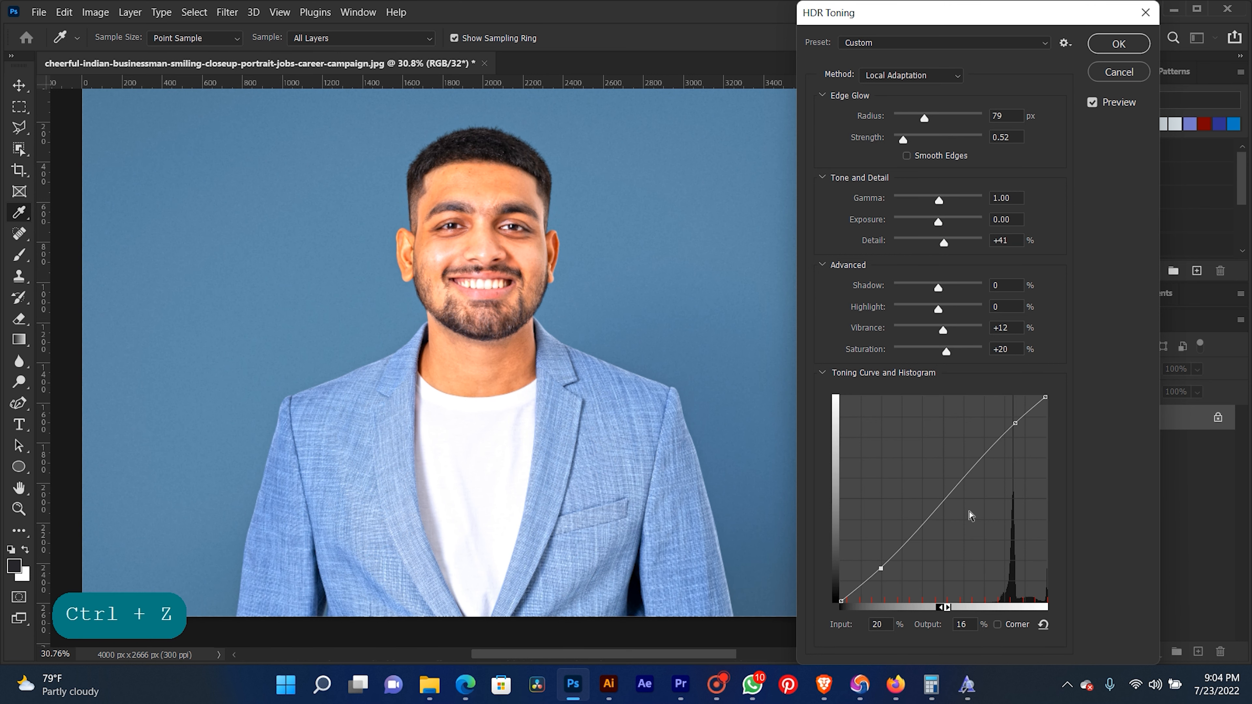
{"action": "key", "text": "ctrl+z"}
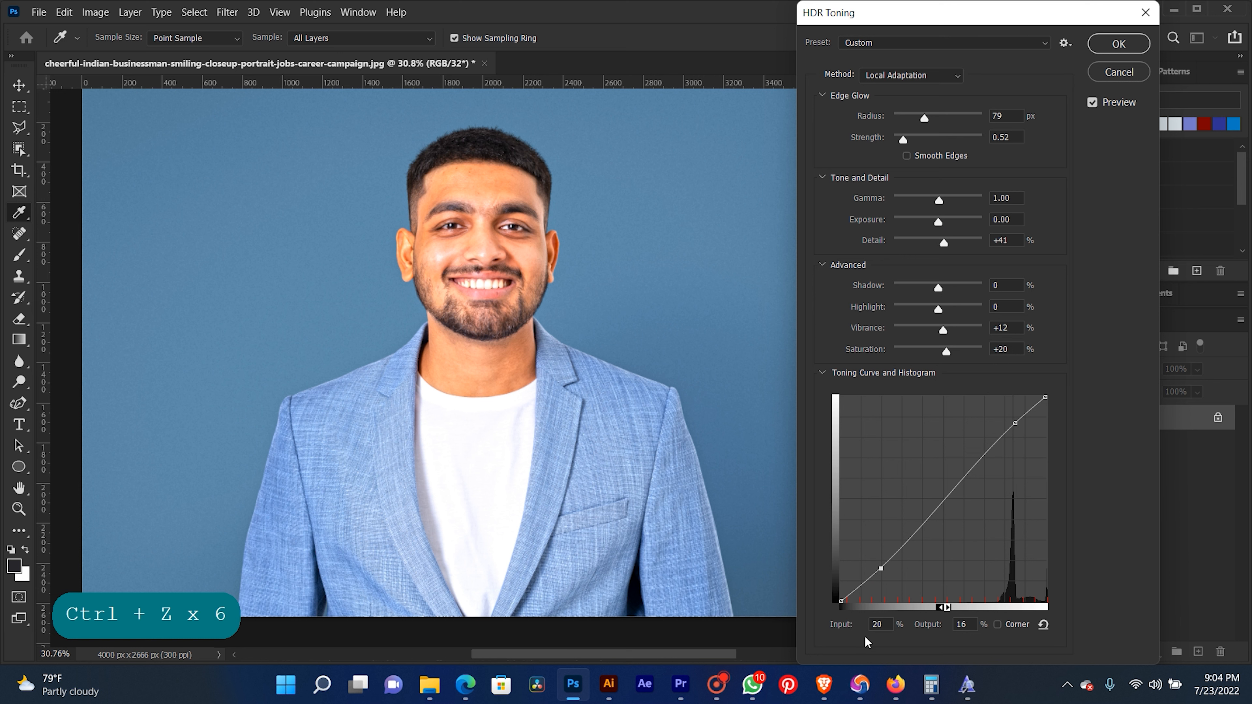
- Adjust the input of the lower toning curve point to 16%
{"action": "left_click", "coordinate": [858, 624]}
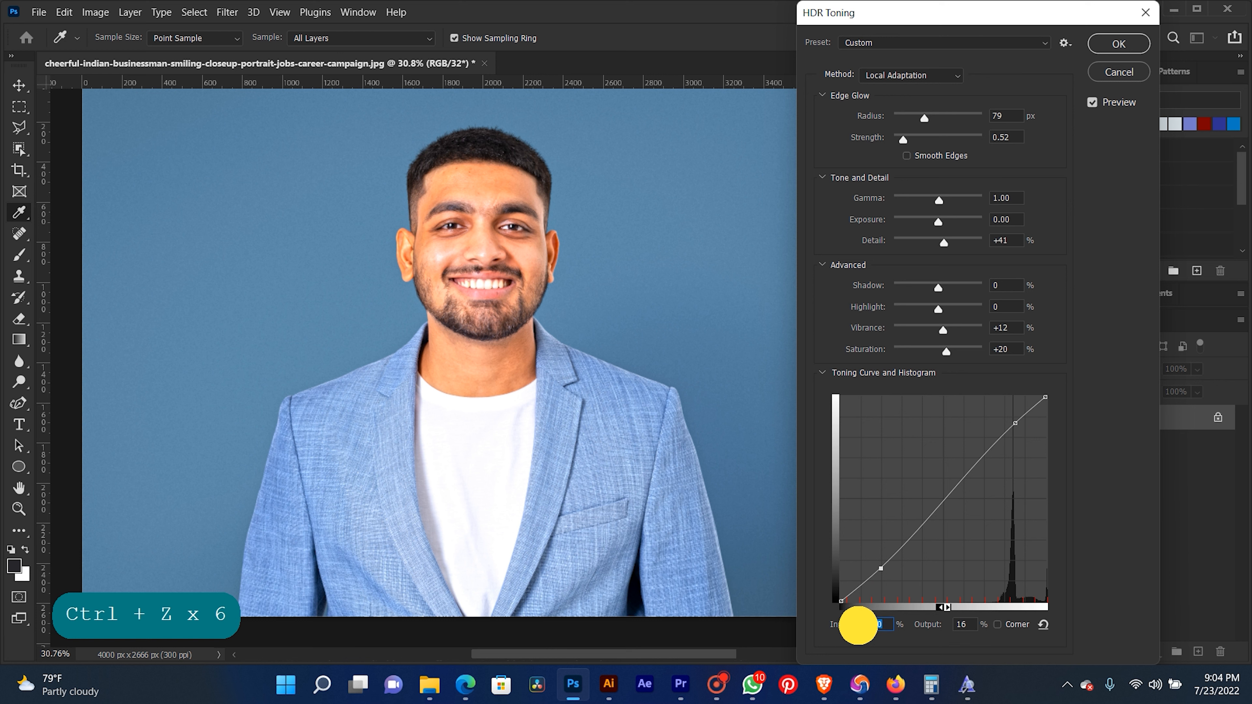
{"action": "key", "text": "Down"}
{"action": "key", "text": "Down"}
{"action": "key", "text": "Down"}
{"action": "key", "text": "Down"}
{"action": "key", "text": "Down"}
{"action": "key", "text": "Down"}
{"action": "key", "text": "Down"}
{"action": "key", "text": "Down"}
{"action": "key", "text": "Down"}
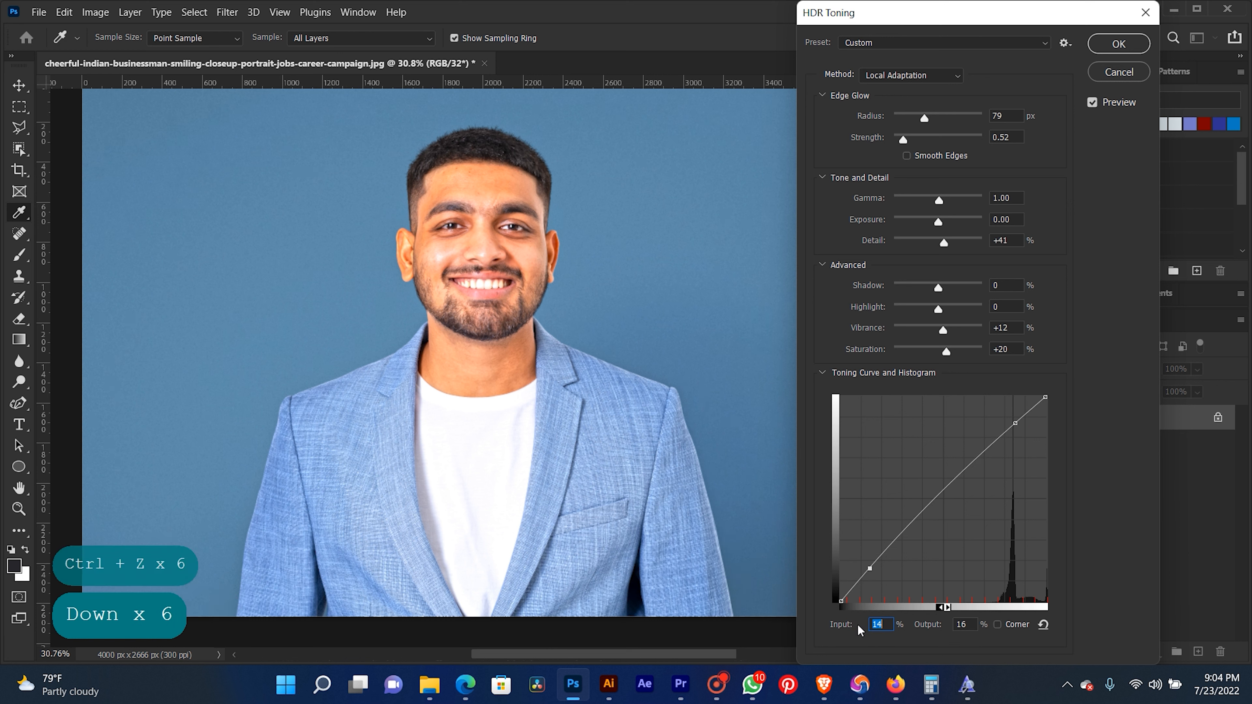
{"action": "key", "text": "Up"}
{"action": "key", "text": "Up"}
{"action": "key", "text": "Up"}
{"action": "key", "text": "Up"}
{"action": "key", "text": "Up"}
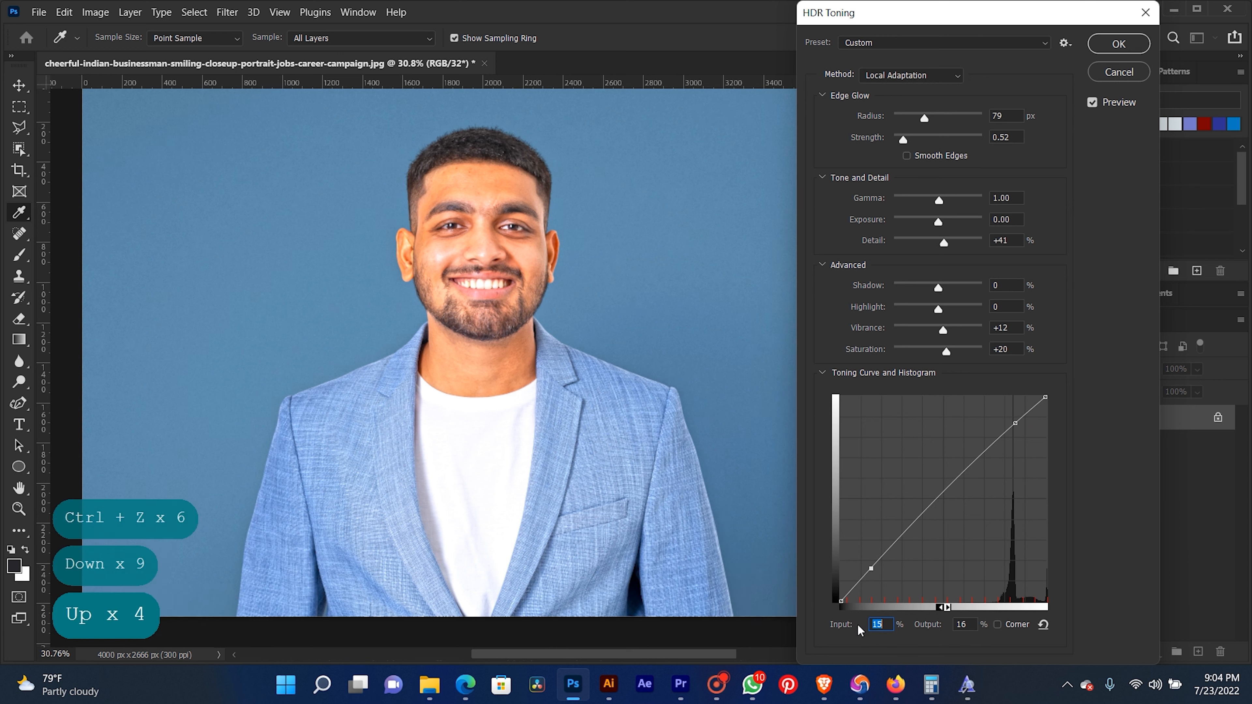
- Adjust the output of the lower toning curve point to 17%
{"action": "left_click", "coordinate": [953, 625]}
{"action": "key", "text": "Down"}
{"action": "key", "text": "Down"}
{"action": "key", "text": "Down"}
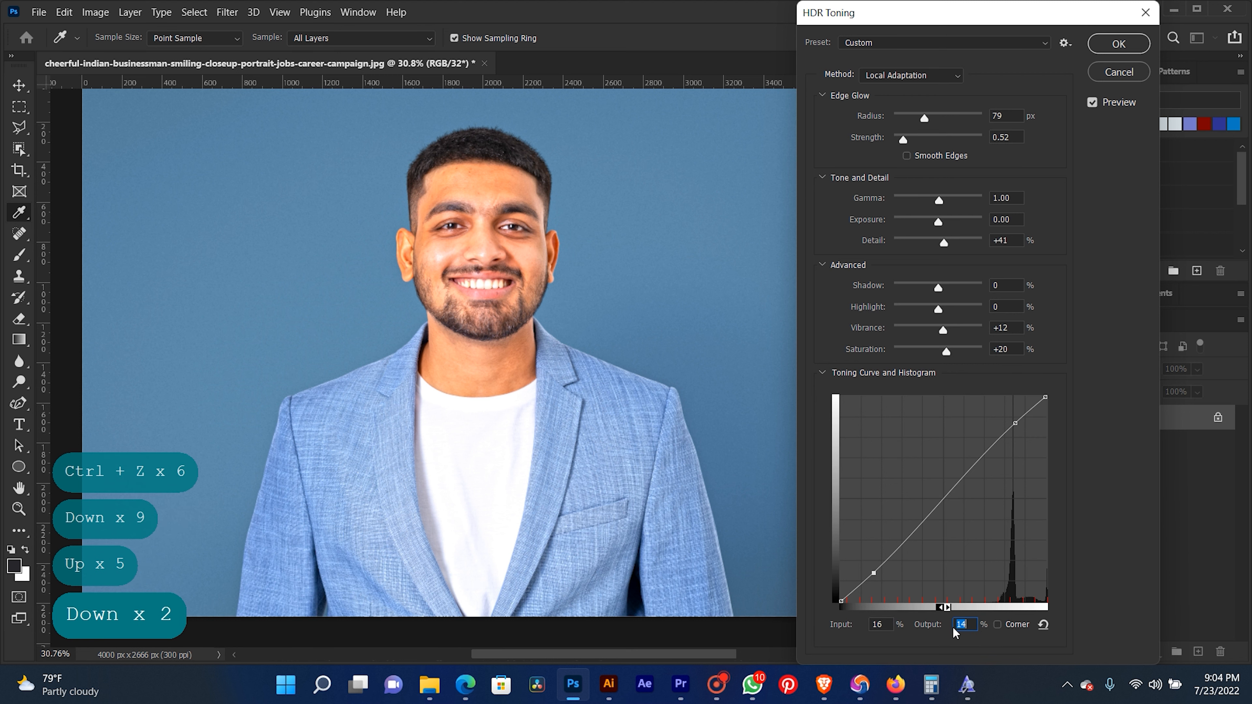
{"action": "key", "text": "Up"}
{"action": "key", "text": "Up"}
{"action": "key", "text": "Up"}
{"action": "key", "text": "Up"}
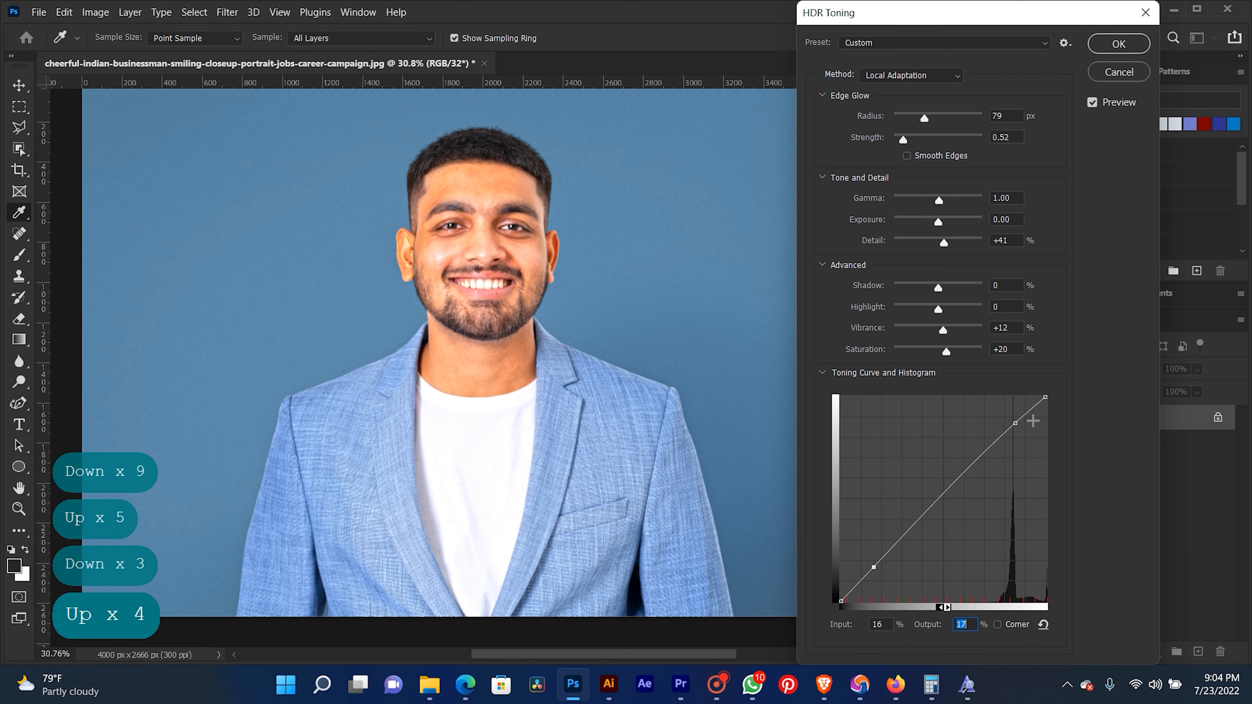
- Move the upper toning curve point to input 89%, output 85% to darken the brighter tones
{"action": "left_click", "coordinate": [1016, 424]}
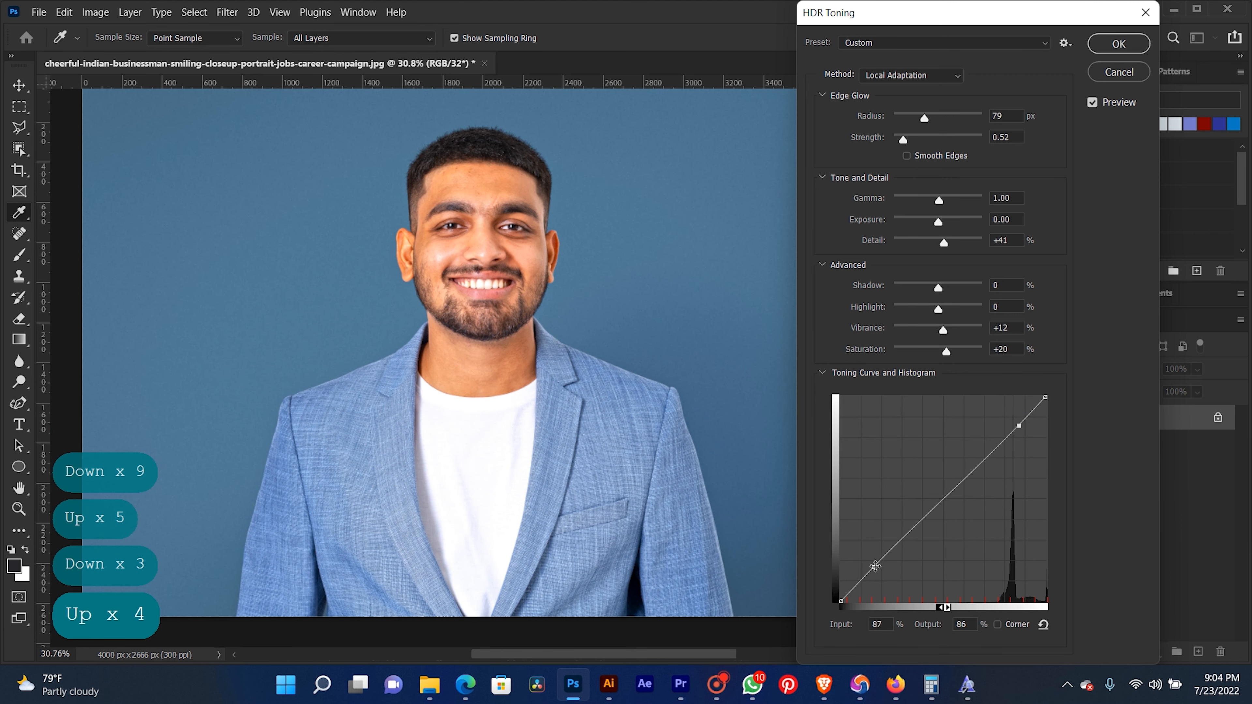
{"action": "left_click", "coordinate": [1019, 427]}
{"action": "left_click_drag", "start_coordinate": [1020, 427], "coordinate": [1024, 428]}
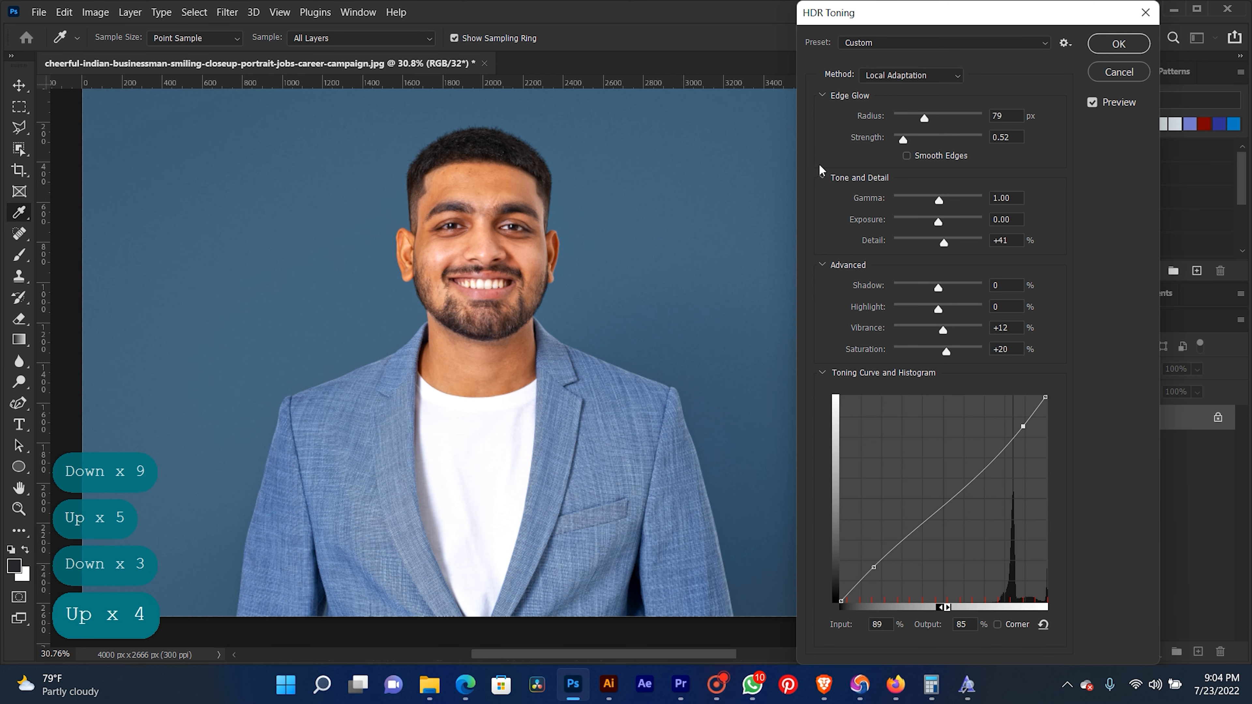
- Reduce the detail to +25%, raise the edge glow strength to 0.78, and apply the HDR toning
{"action": "left_click_drag", "start_coordinate": [945, 242], "coordinate": [942, 242]}
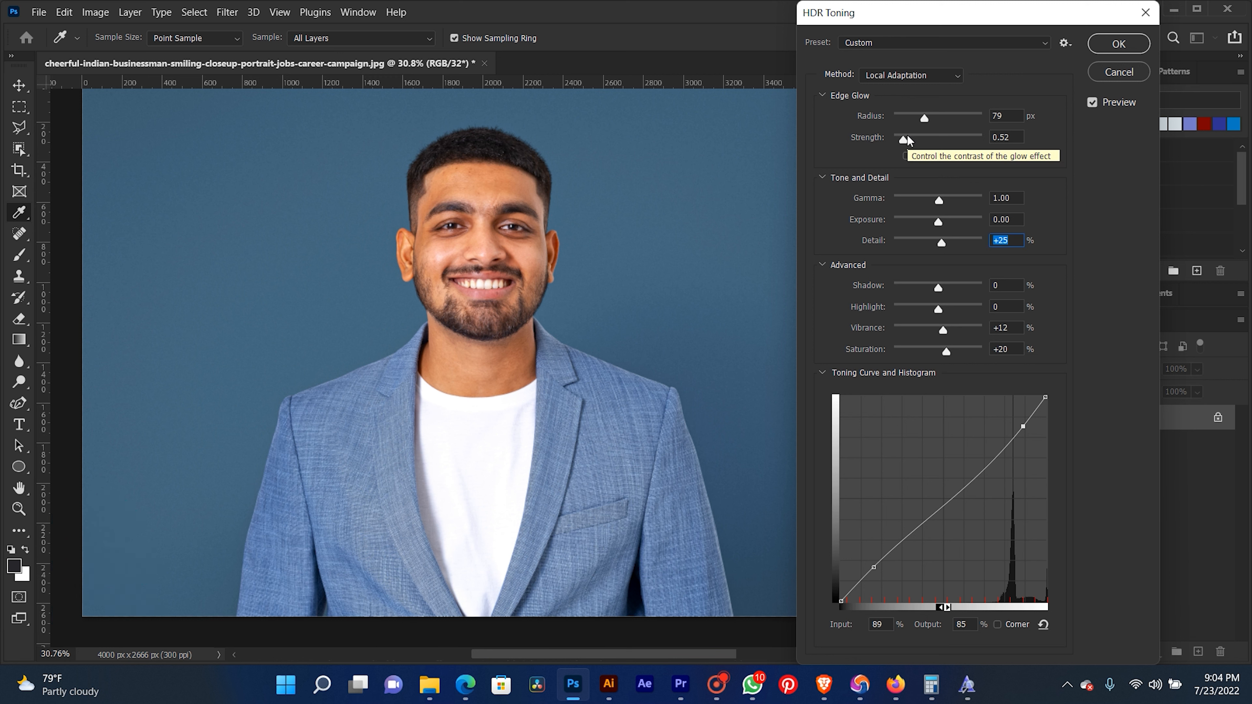
{"action": "left_click_drag", "start_coordinate": [907, 136], "coordinate": [910, 136]}
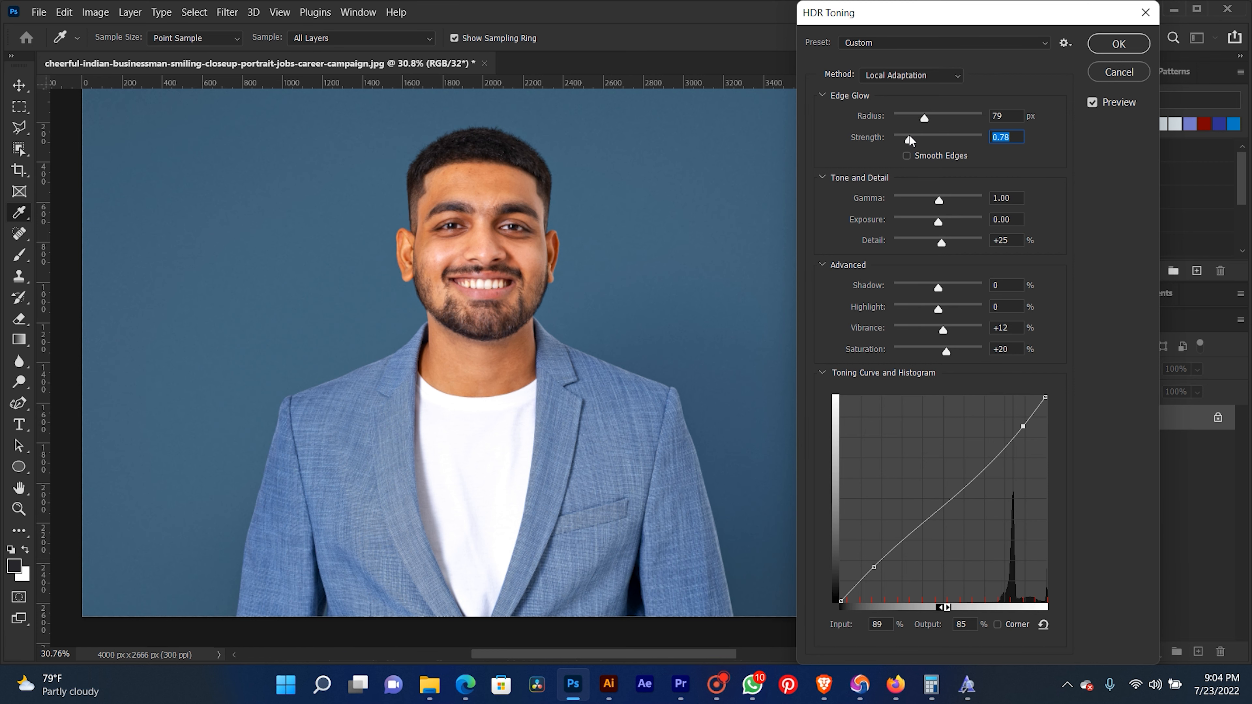
{"action": "left_click", "coordinate": [1119, 43]}
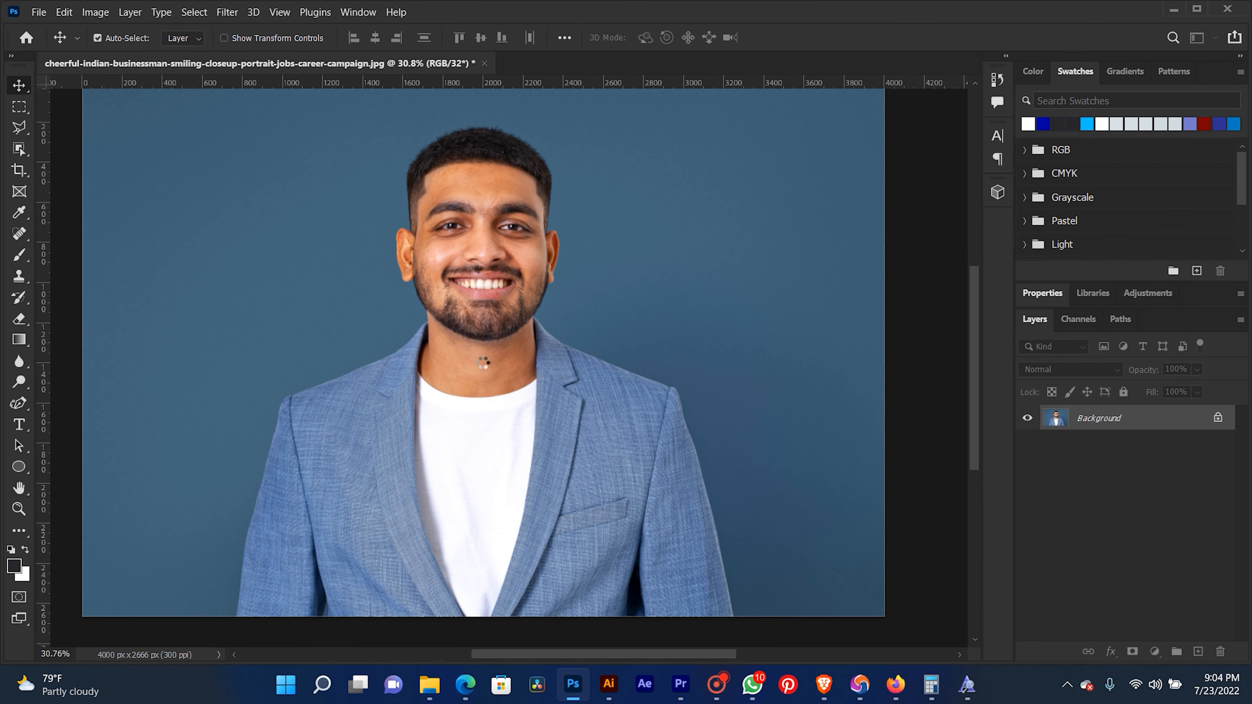
- Examine the toned portrait up close, checking the sharpness of the eyes, skin, hair and beard
{"action": "scroll", "coordinate": [482, 362], "scroll_direction": "up", "scroll_amount": 9}
{"action": "key", "text": "space"}
{"action": "left_click_drag", "start_coordinate": [505, 237], "coordinate": [553, 469]}
{"action": "scroll", "coordinate": [518, 300], "scroll_direction": "up", "scroll_amount": 3}
{"action": "left_click_drag", "start_coordinate": [518, 300], "coordinate": [506, 378]}
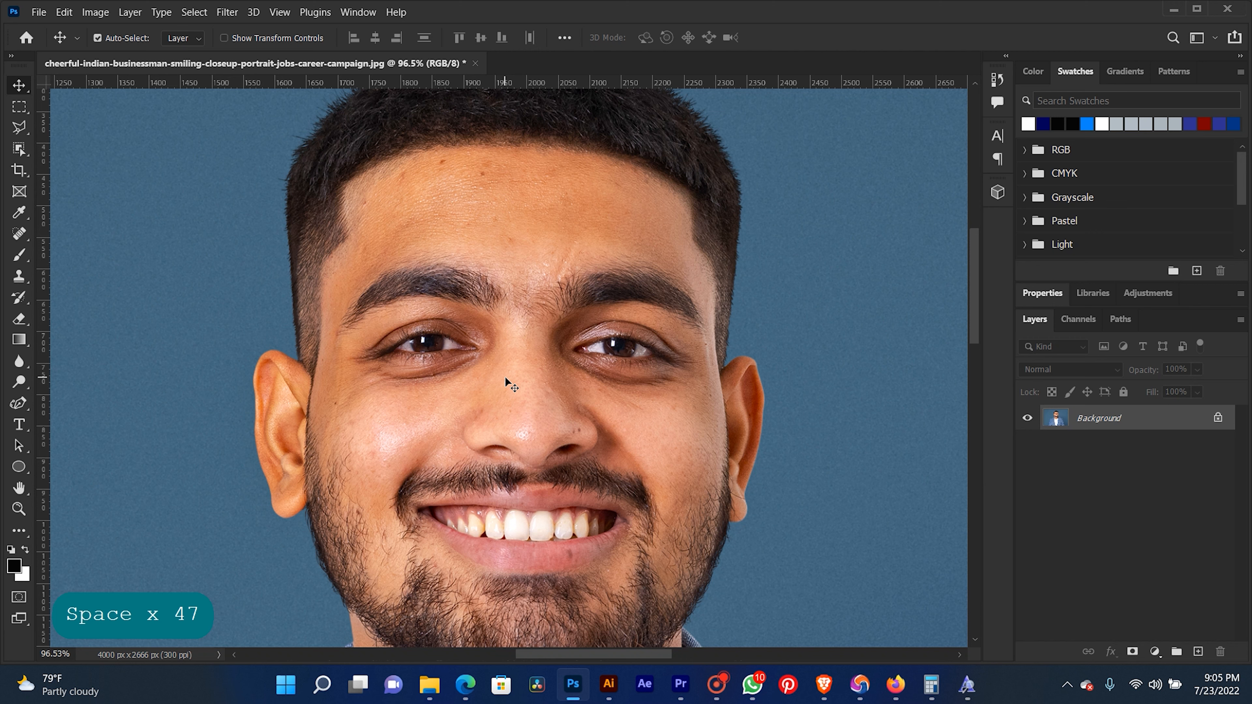
{"action": "scroll", "coordinate": [505, 377], "scroll_direction": "up", "scroll_amount": 2}
{"action": "left_click_drag", "start_coordinate": [514, 373], "coordinate": [534, 408]}
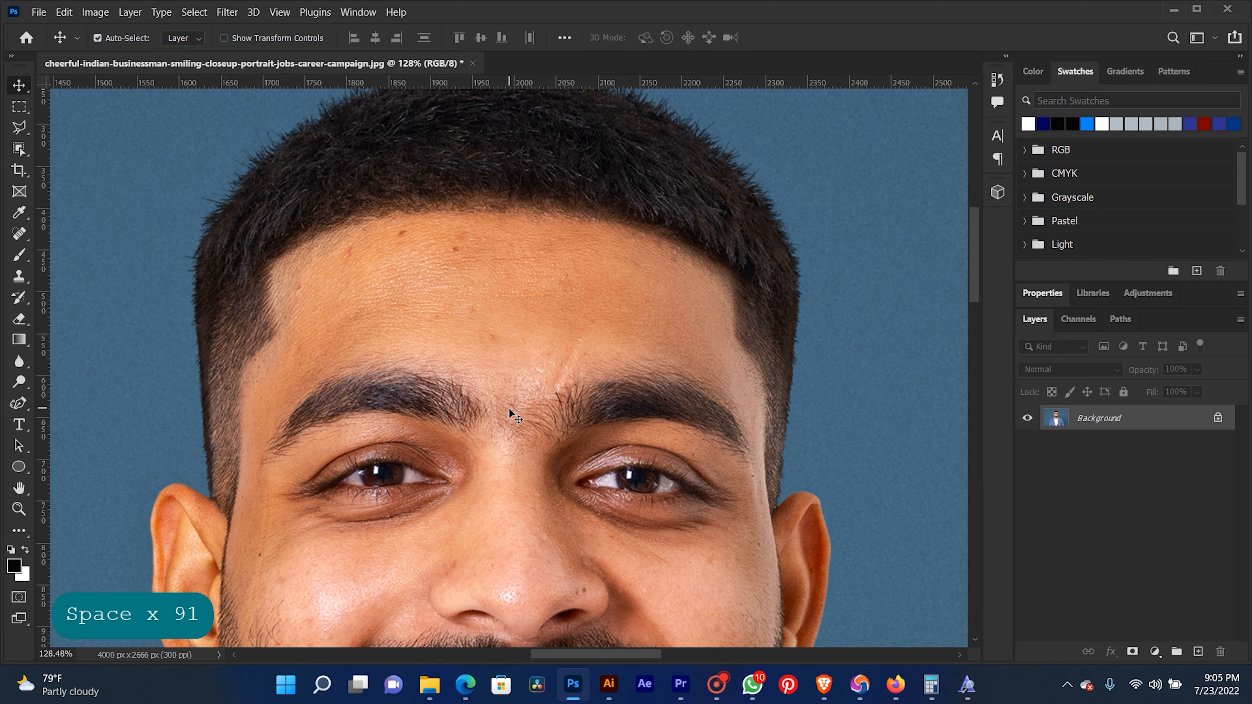
{"action": "scroll", "coordinate": [509, 408], "scroll_direction": "up", "scroll_amount": 1}
{"action": "left_click_drag", "start_coordinate": [472, 354], "coordinate": [485, 378]}
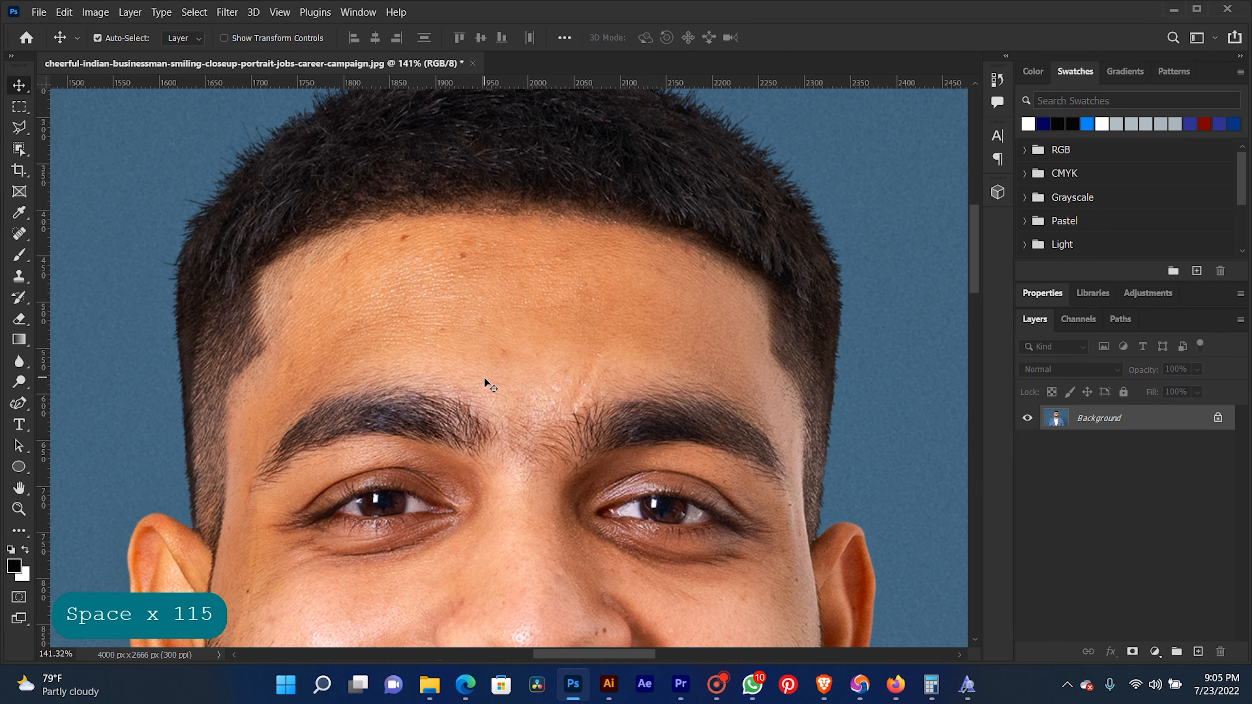
{"action": "scroll", "coordinate": [484, 378], "scroll_direction": "down", "scroll_amount": 1}
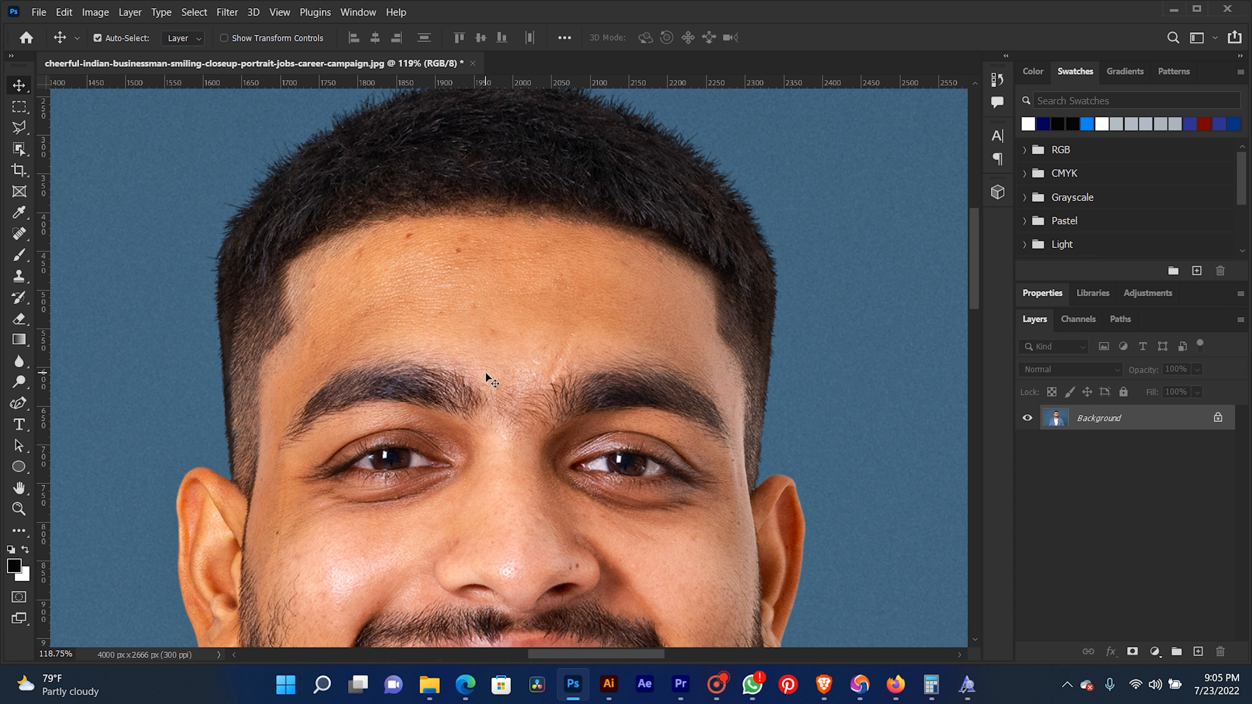
{"action": "scroll", "coordinate": [541, 358], "scroll_direction": "down", "scroll_amount": 10}
{"action": "left_click_drag", "start_coordinate": [560, 381], "coordinate": [564, 380]}
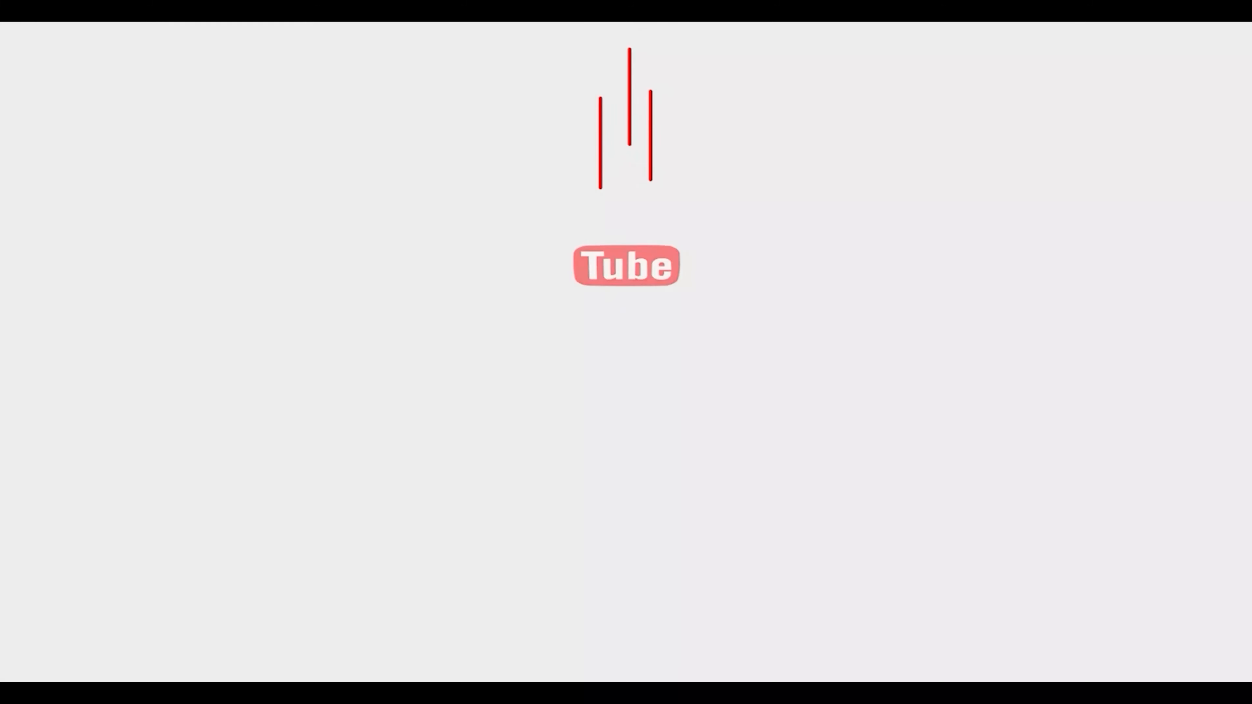